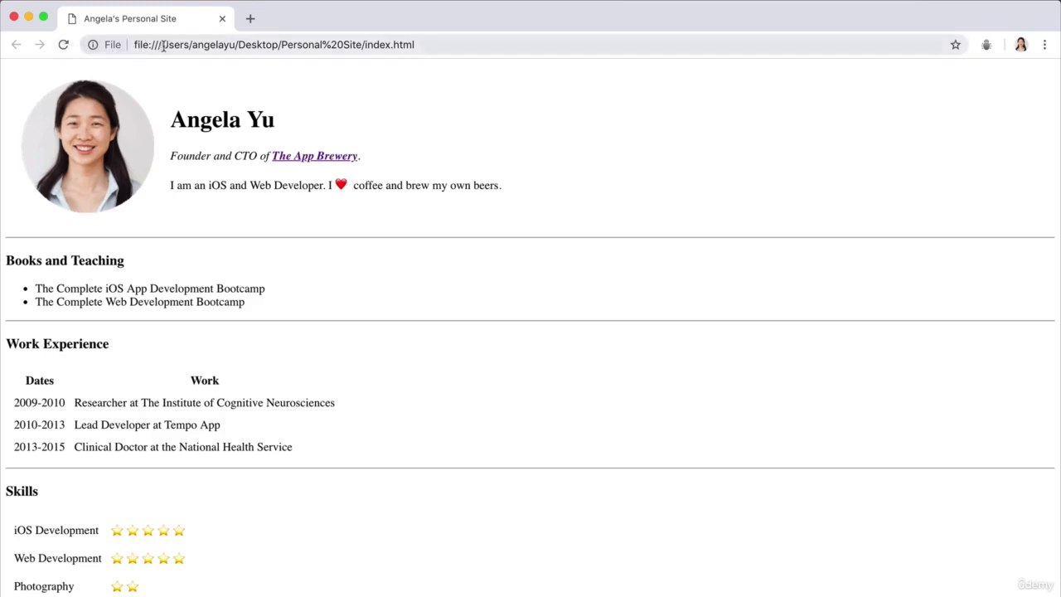
left_click_drag(136, 45, 274, 48)
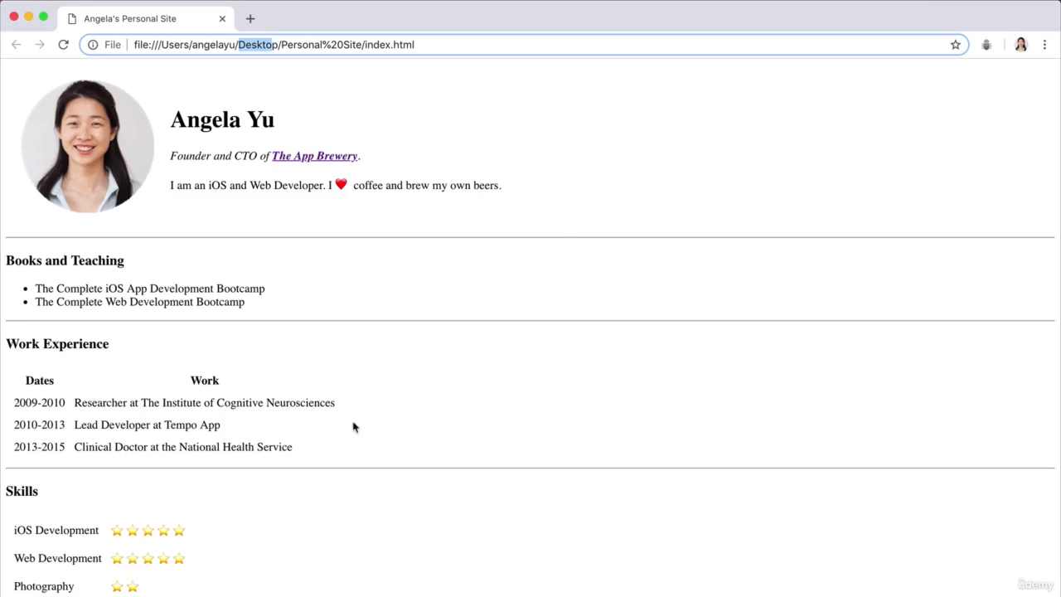
left_click(517, 335)
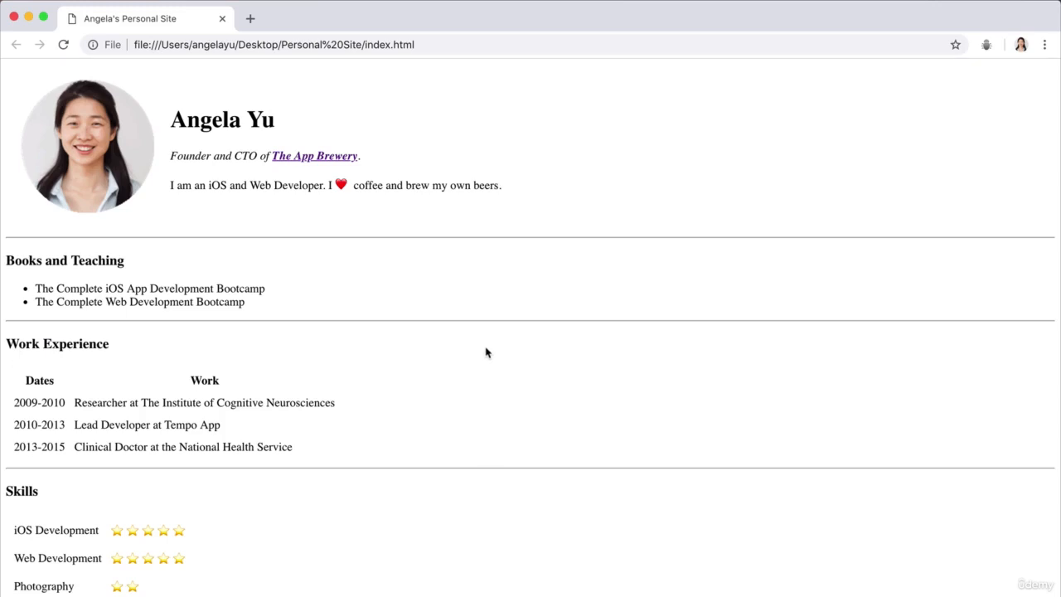
key("super+grave")
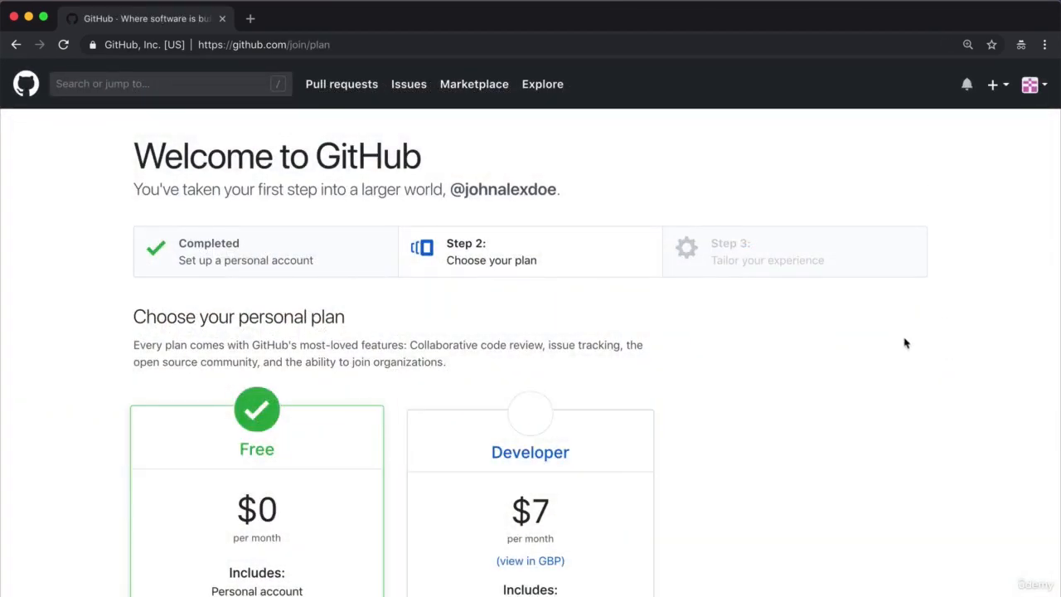
Continue the GitHub sign-up with the Free plan and skip the step for tailoring the experience.
scroll(904, 341, "down", 2)
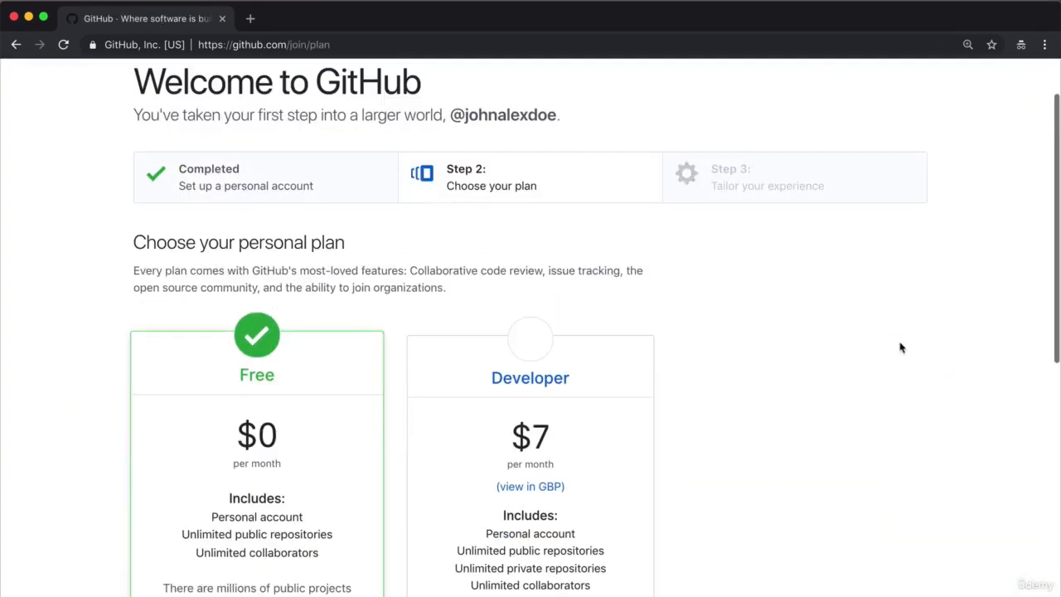
scroll(902, 348, "down", 3)
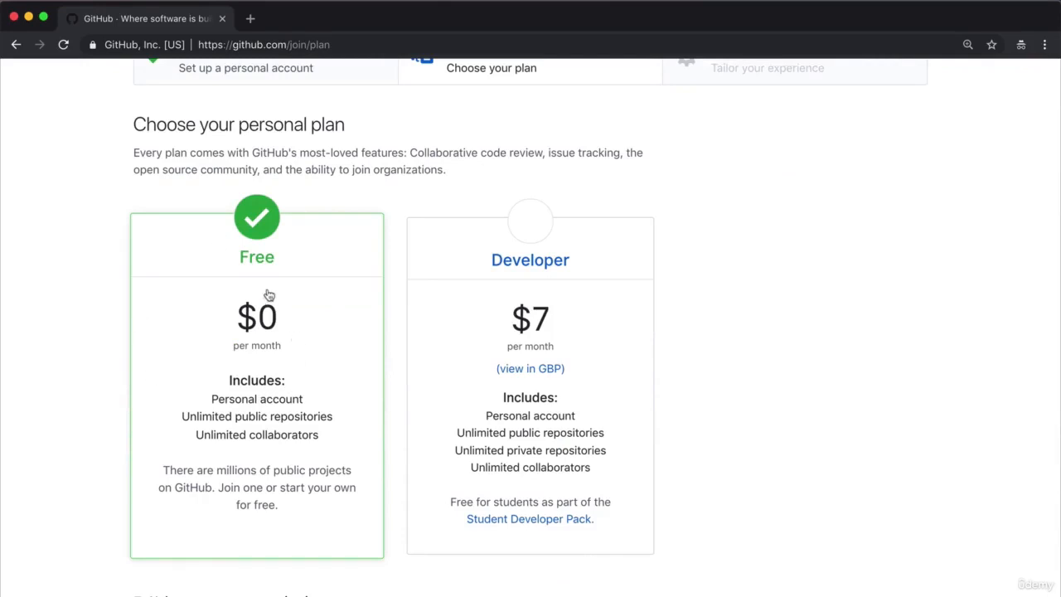
scroll(193, 377, "down", 3)
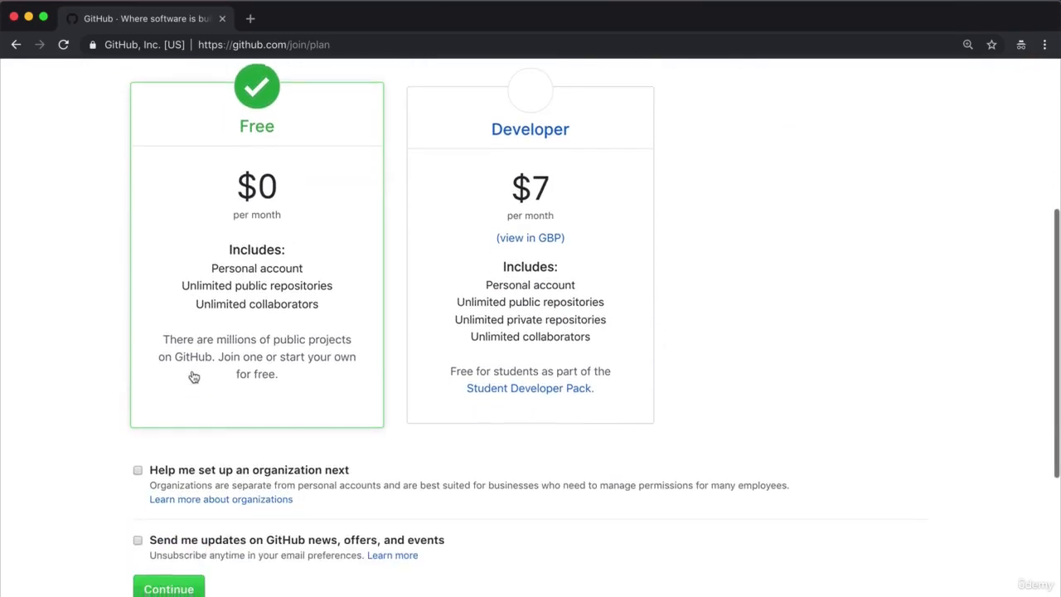
left_click(166, 590)
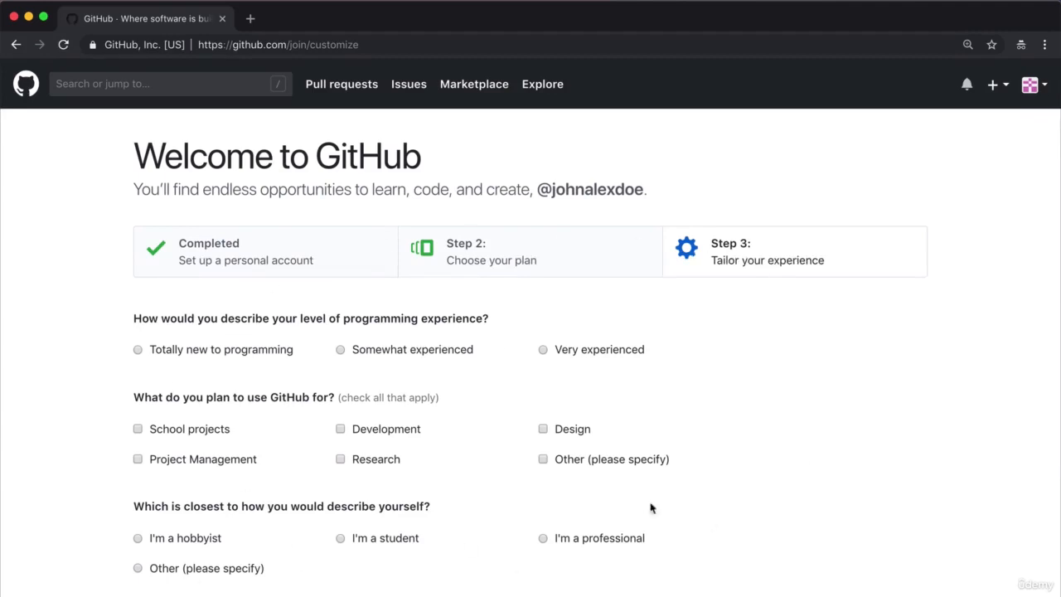
scroll(597, 419, "down", 6)
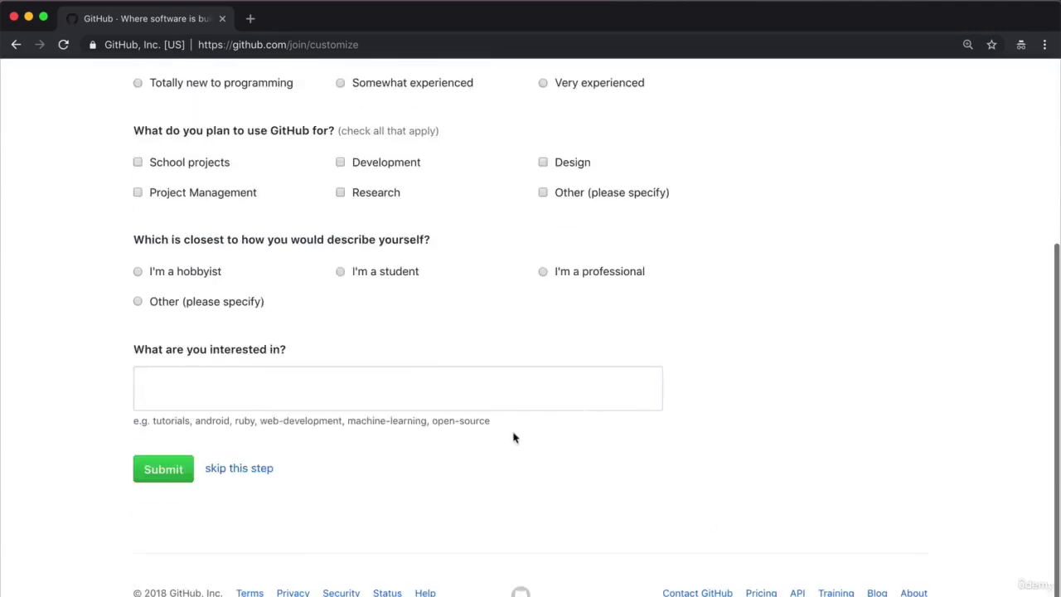
left_click(240, 470)
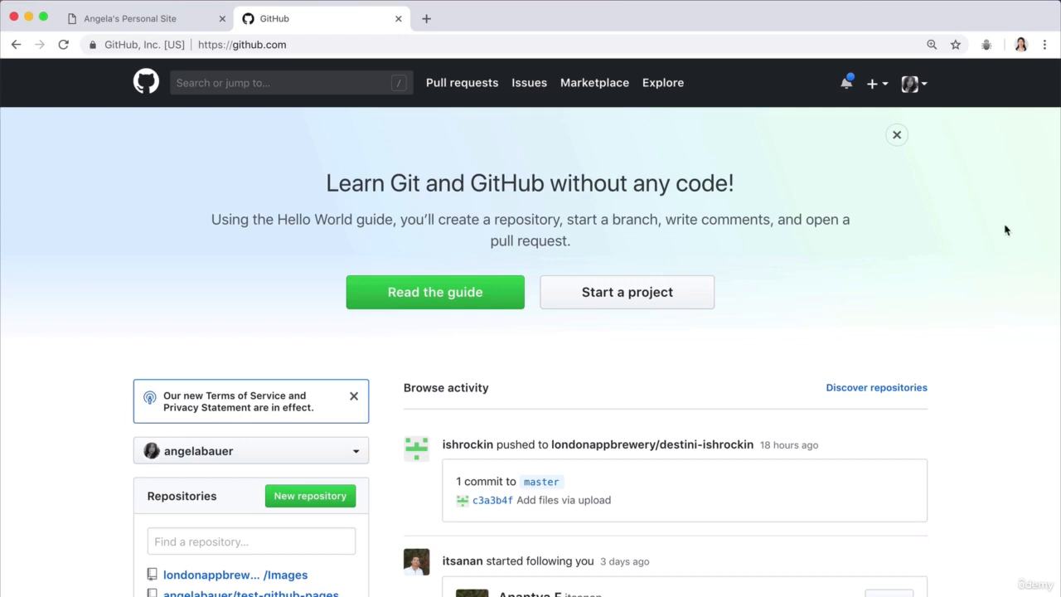
Start a new GitHub repository and name it cv.
left_click(872, 86)
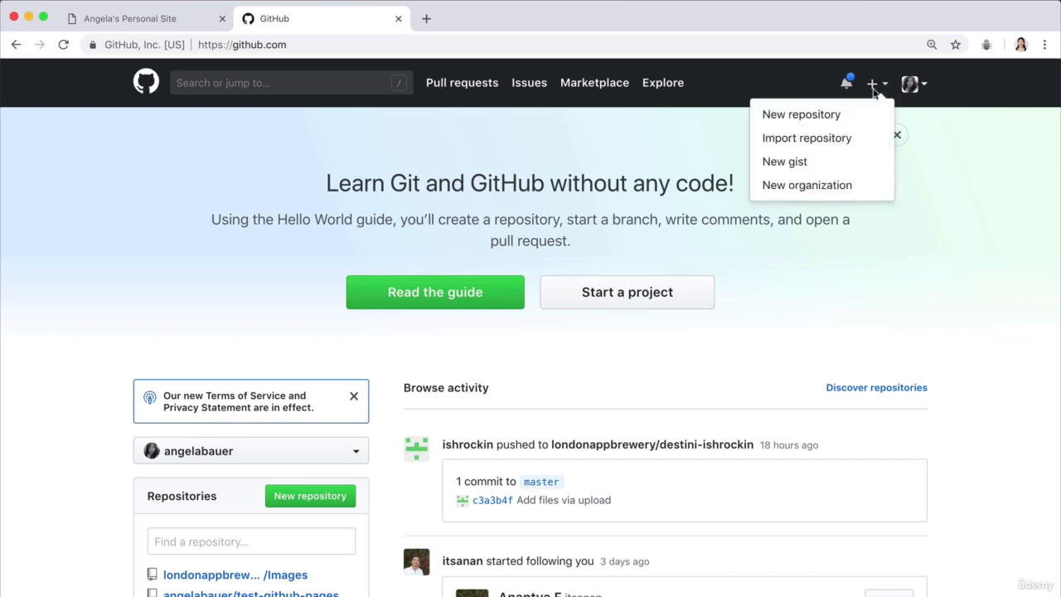
left_click(875, 88)
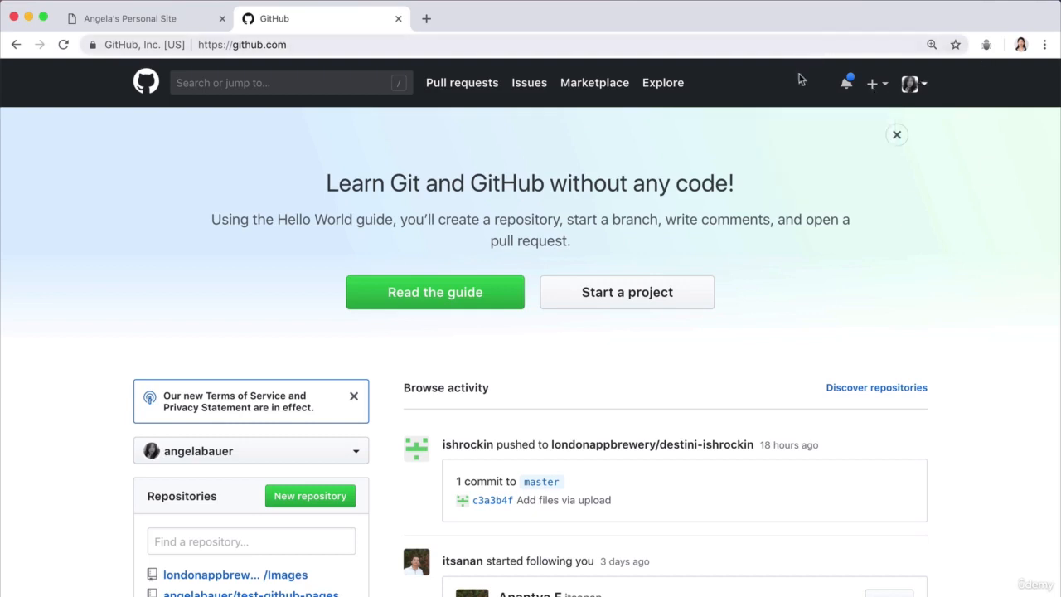
left_click(878, 85)
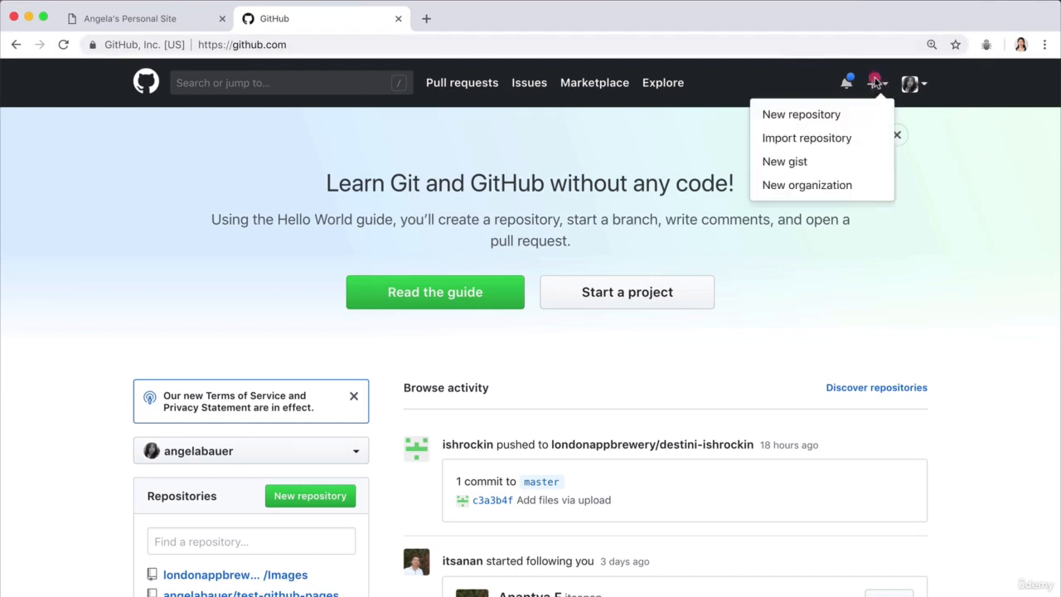
left_click(847, 115)
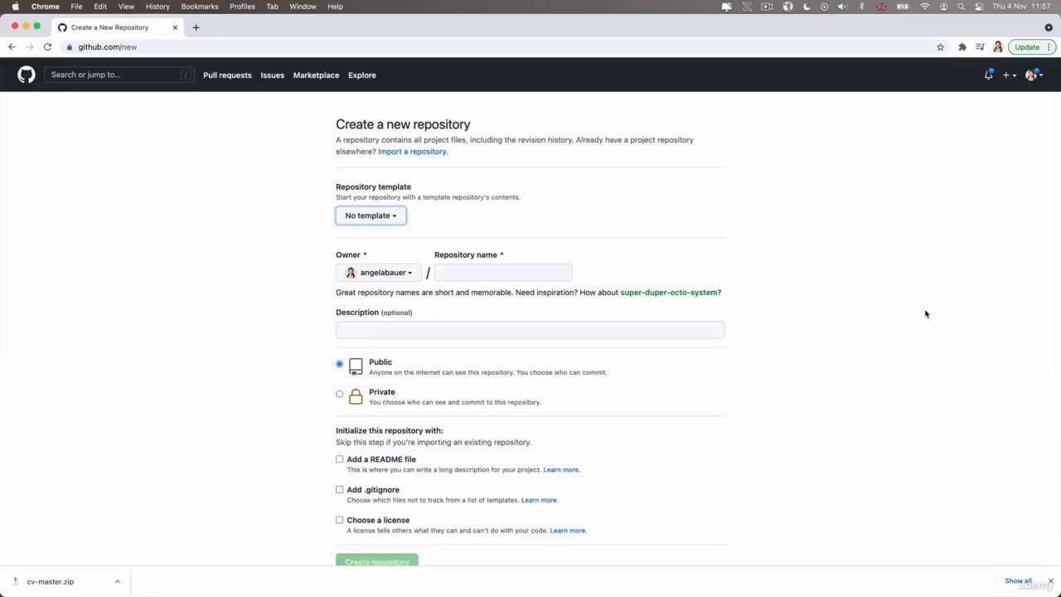
left_click(540, 278)
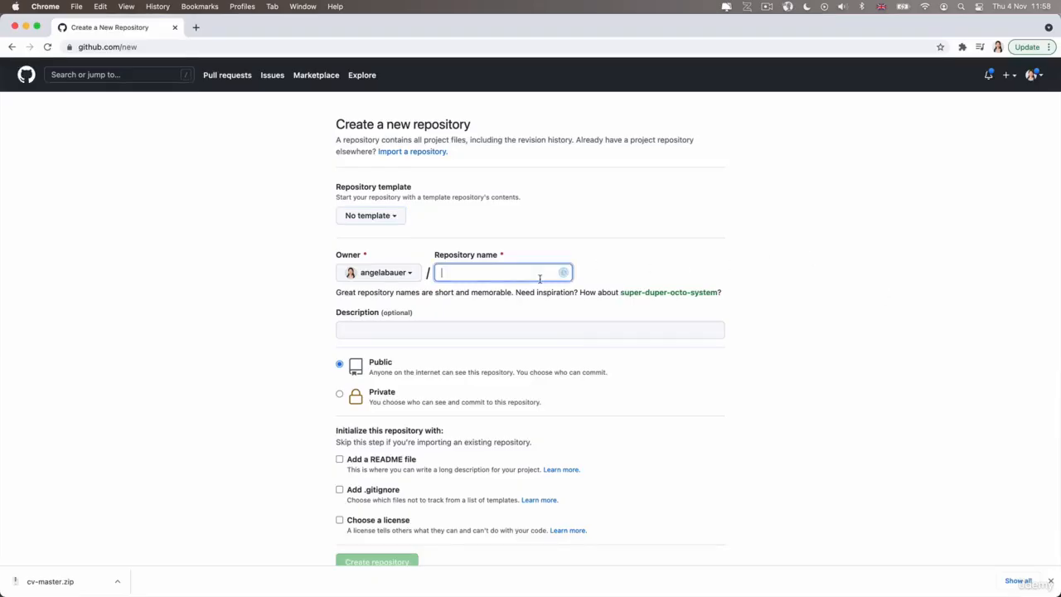
type("cv")
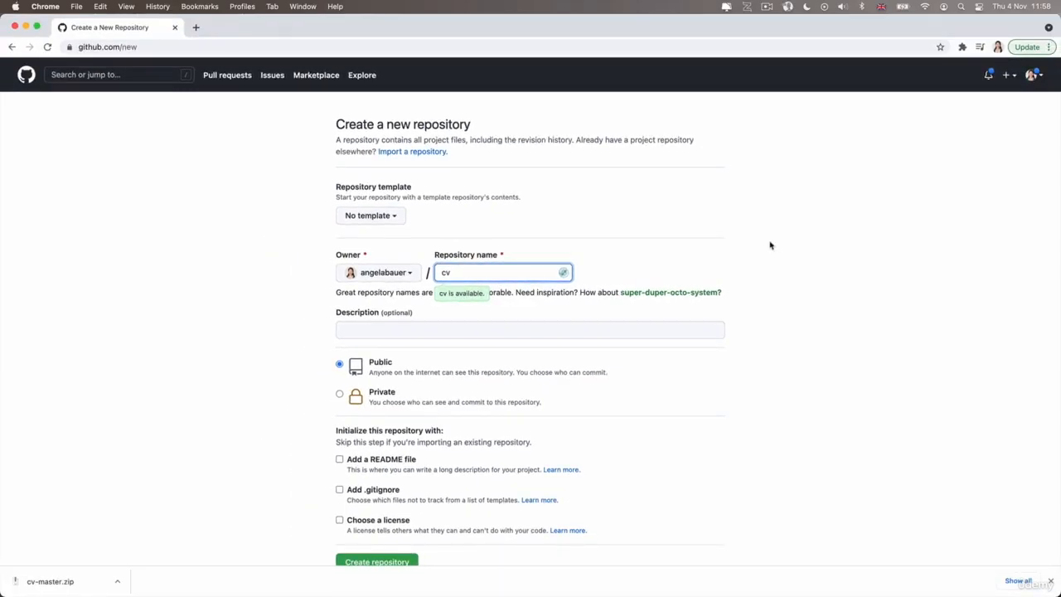
left_click(770, 246)
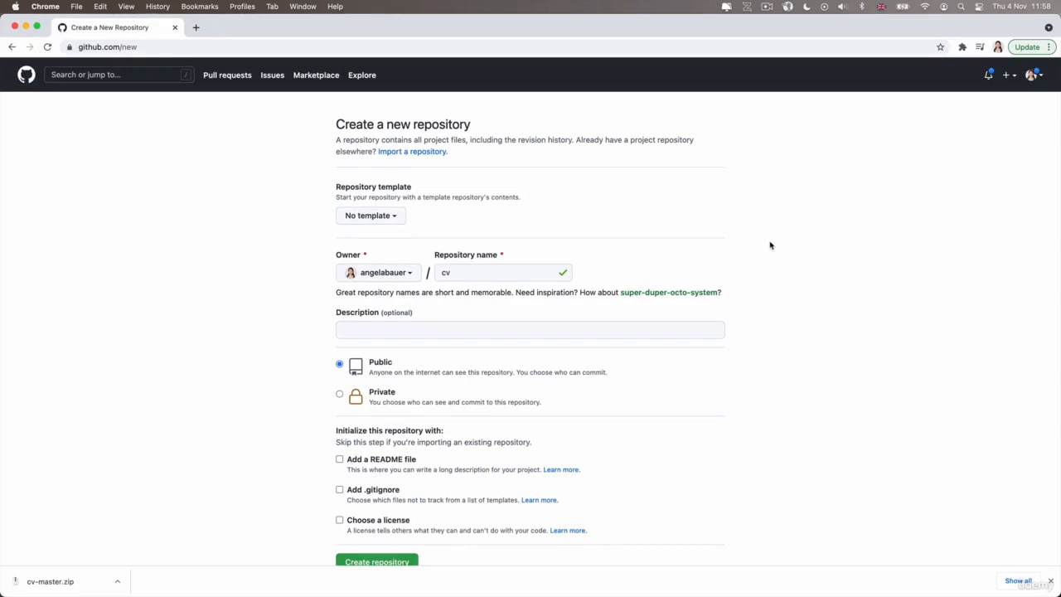
Include a README file in the public cv repository and create the repository.
scroll(787, 277, "down", 1)
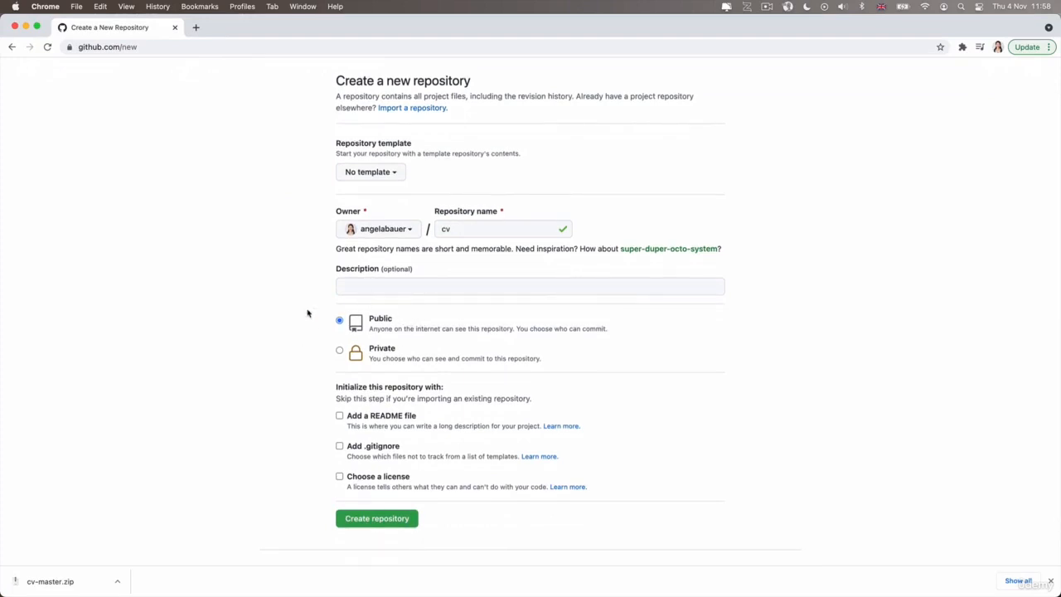
scroll(820, 400, "down", 1)
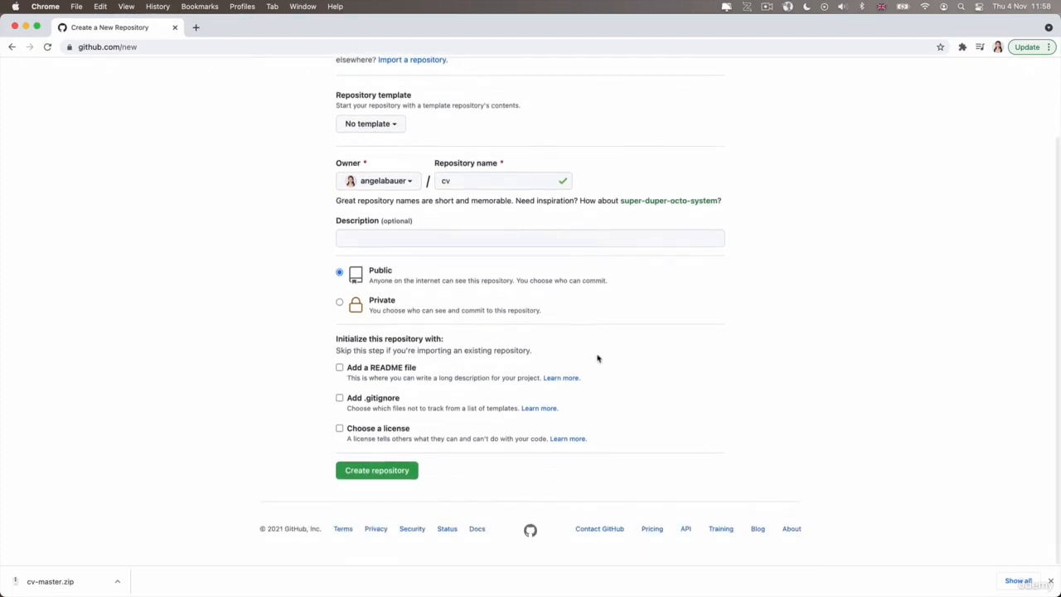
left_click(339, 367)
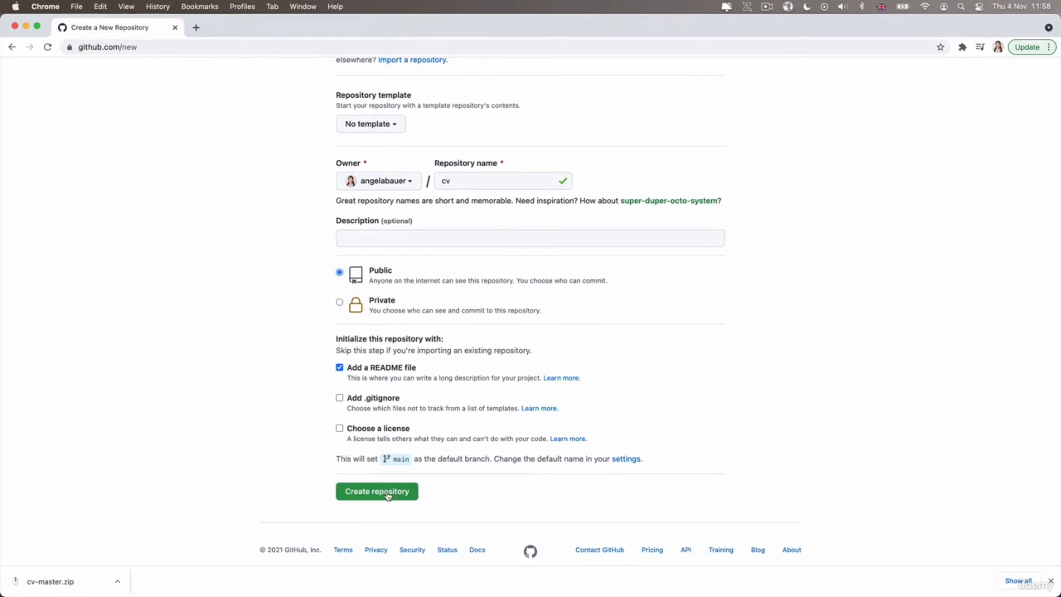
left_click(386, 494)
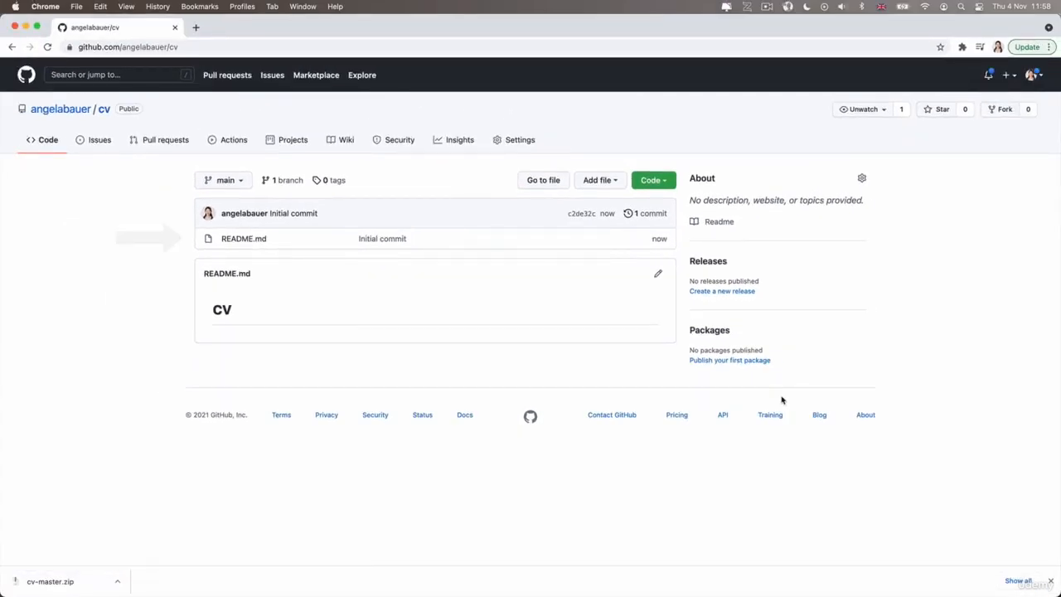
Add contact-me.html, hobbies.html, index.html and the images folder from Finder's Personal Site folder to the cv repository's file upload.
left_click(609, 180)
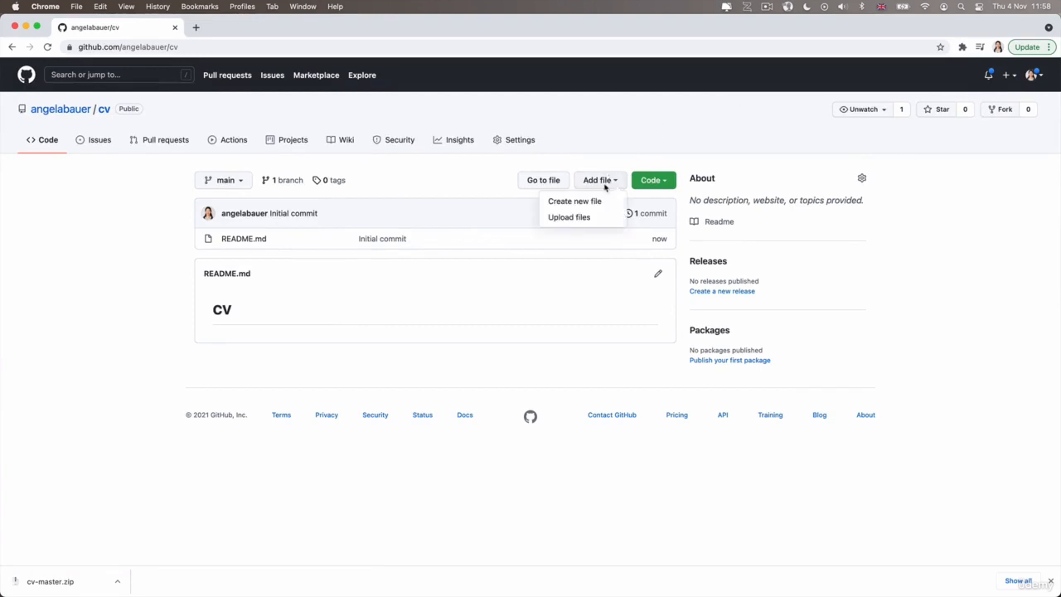
left_click(592, 217)
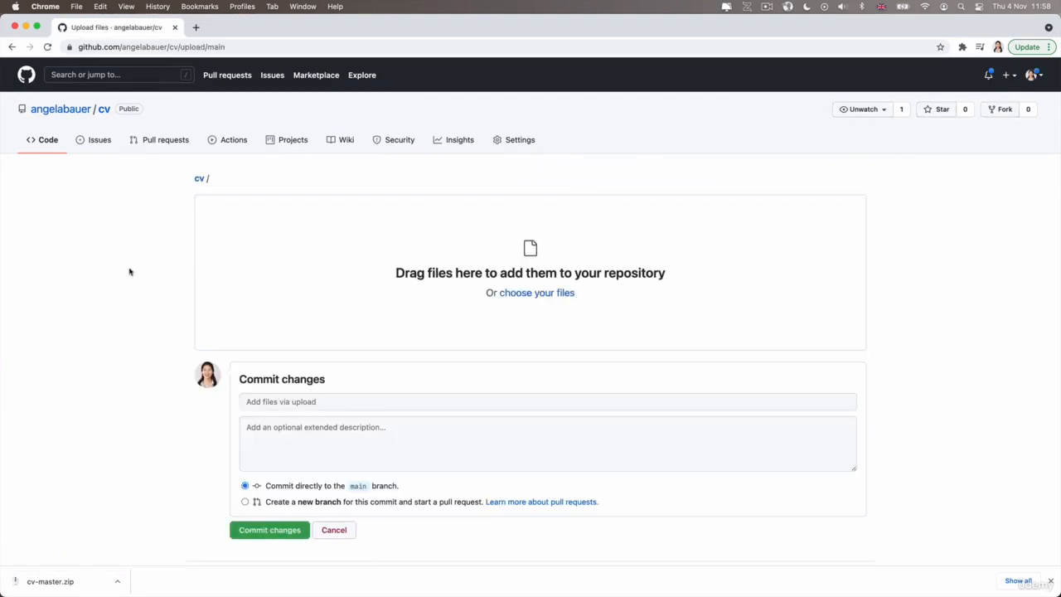
scroll(131, 399, "down", 1)
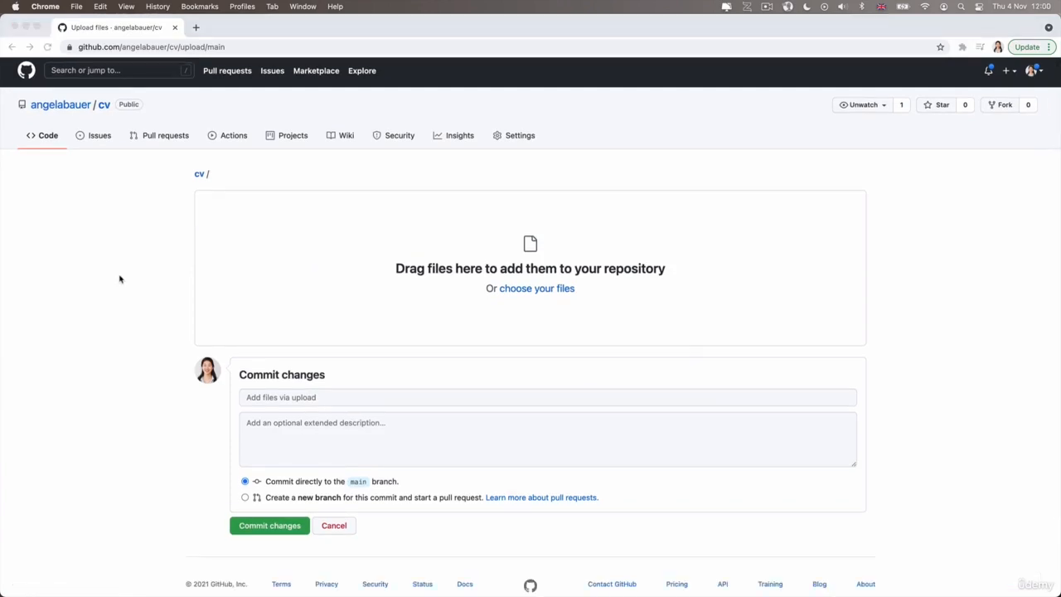
key("super+Tab")
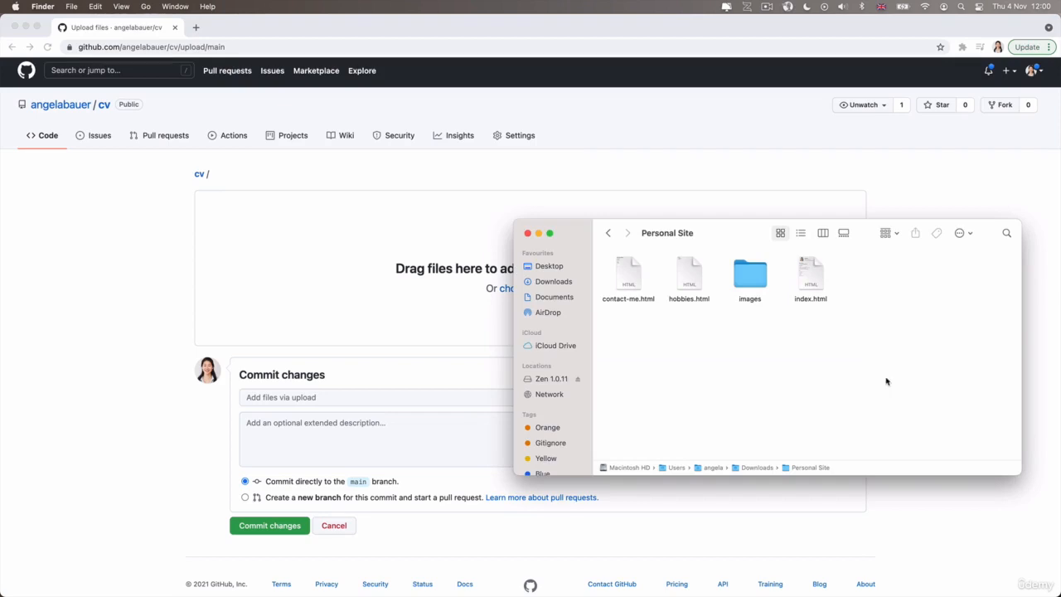
left_click_drag(886, 381, 398, 294)
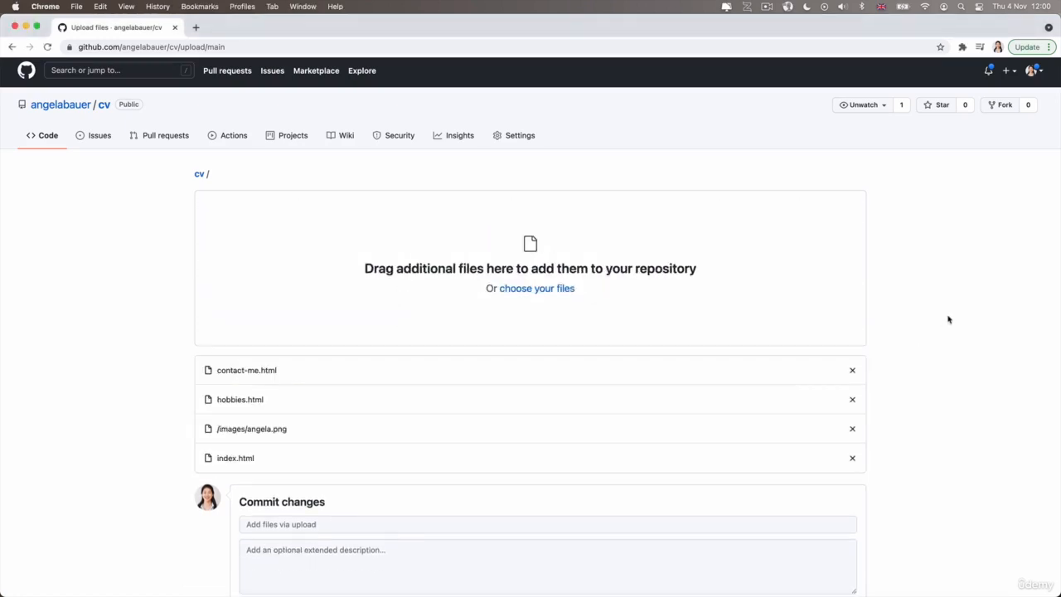
Commit the uploaded files directly to the main branch with the message "Add initial CV website files".
scroll(948, 319, "down", 2)
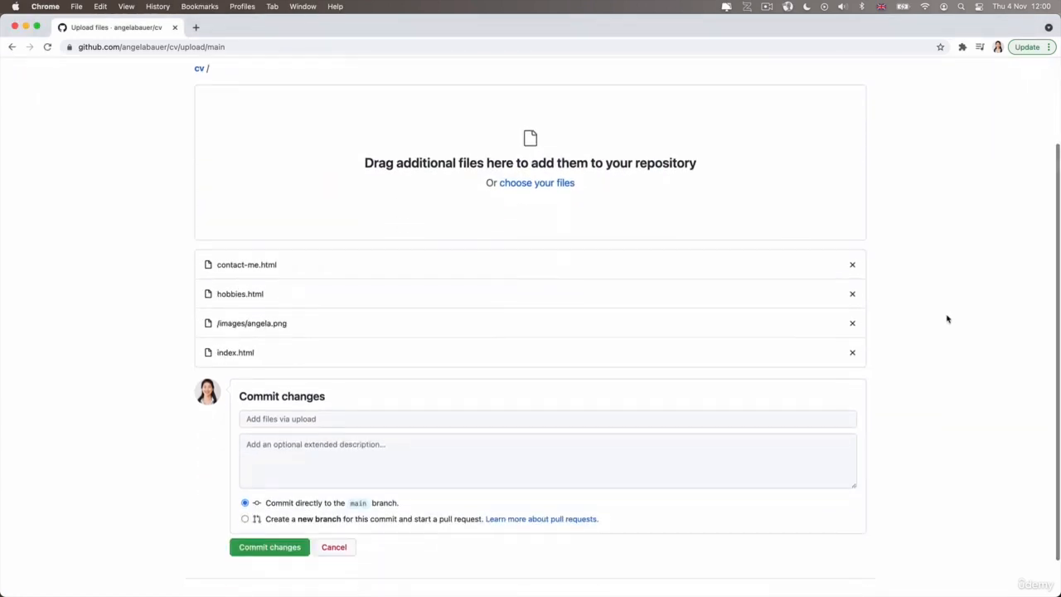
scroll(55, 274, "down", 2)
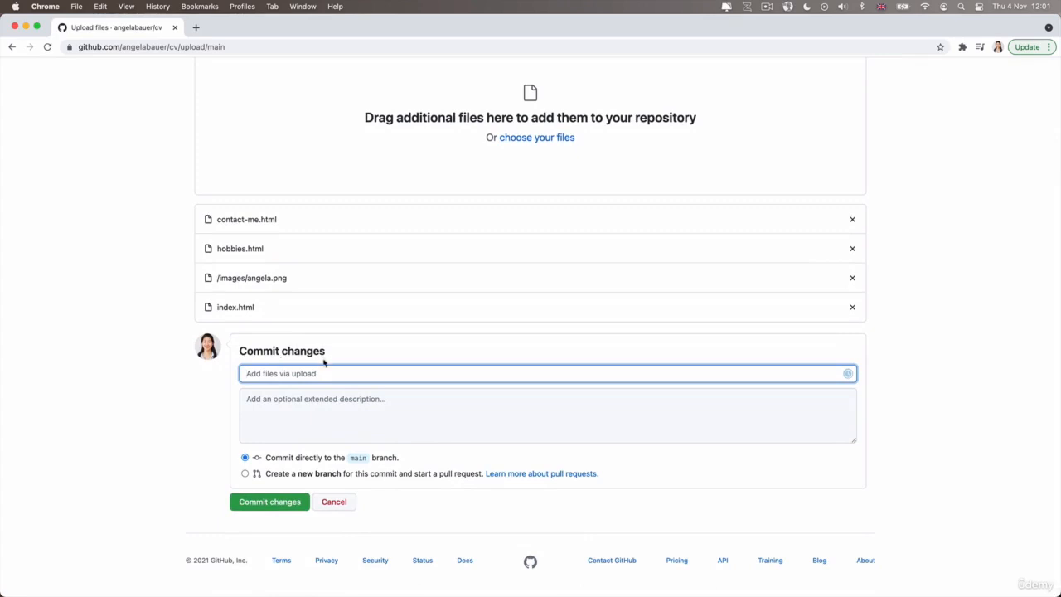
type("Add initial CV website files")
left_click(266, 508)
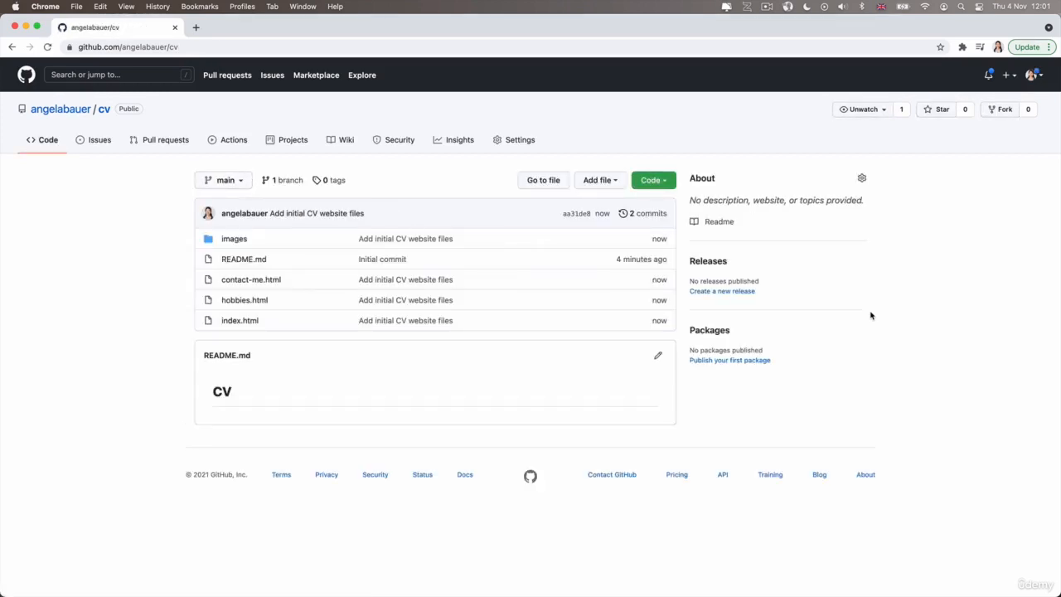
Enable GitHub Pages for the repository with the main branch's root folder as source, and open the published site's link.
left_click(524, 139)
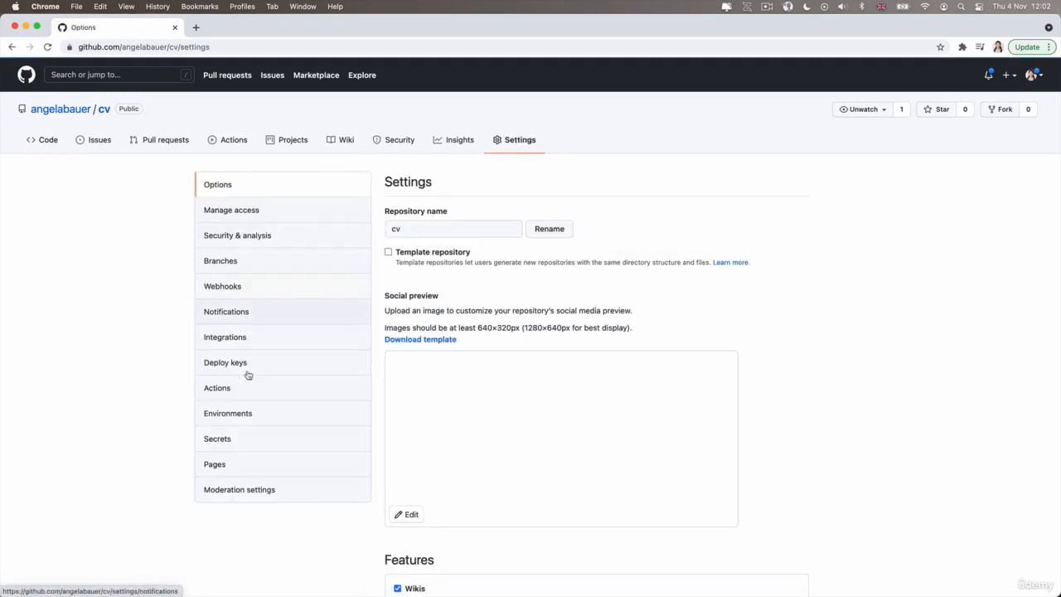
left_click(241, 470)
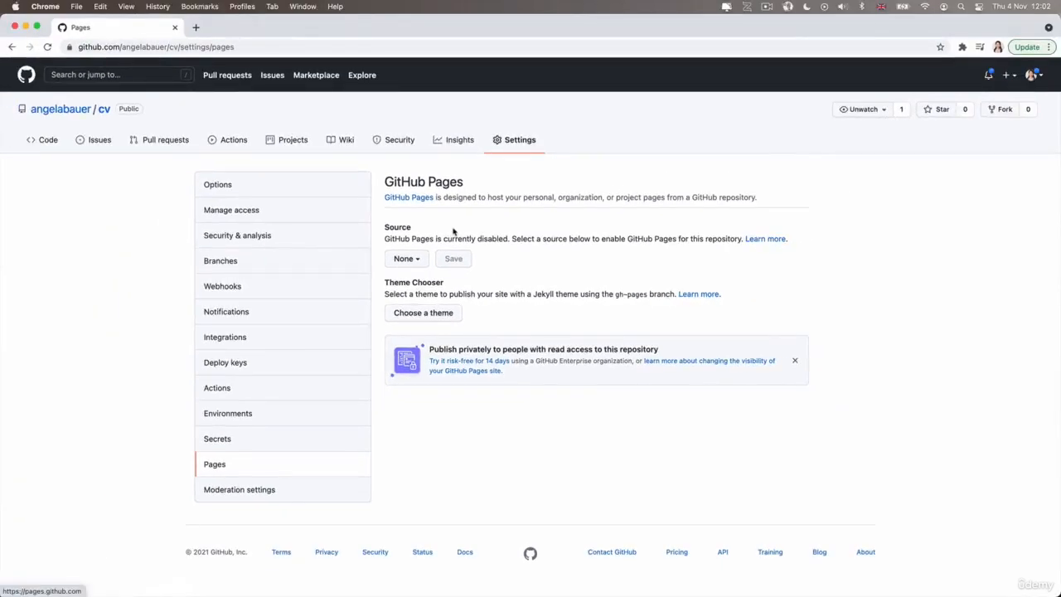
left_click(407, 260)
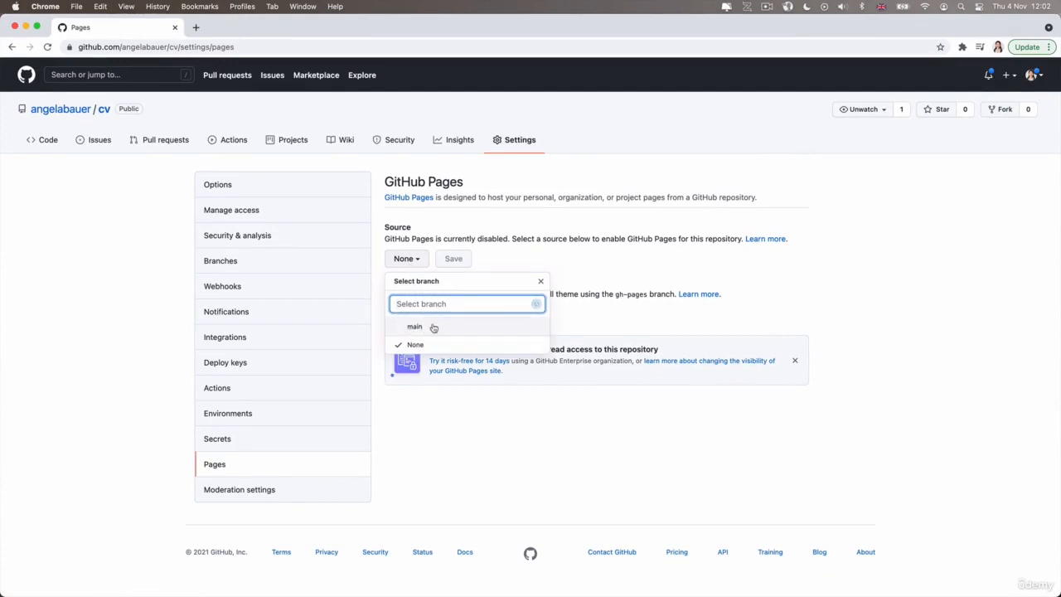
left_click(435, 329)
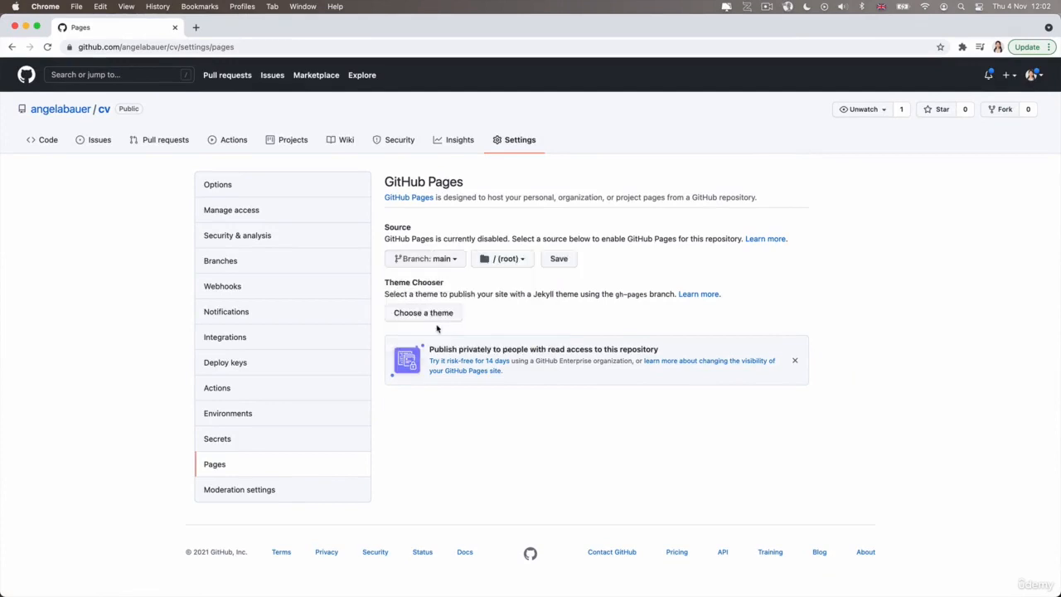
left_click(560, 260)
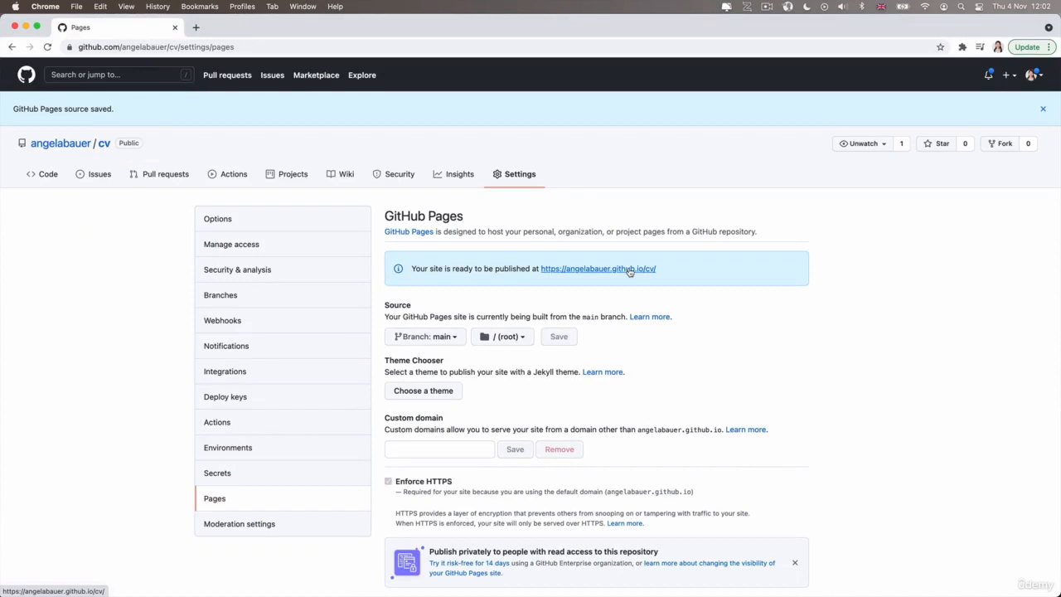
left_click(629, 269)
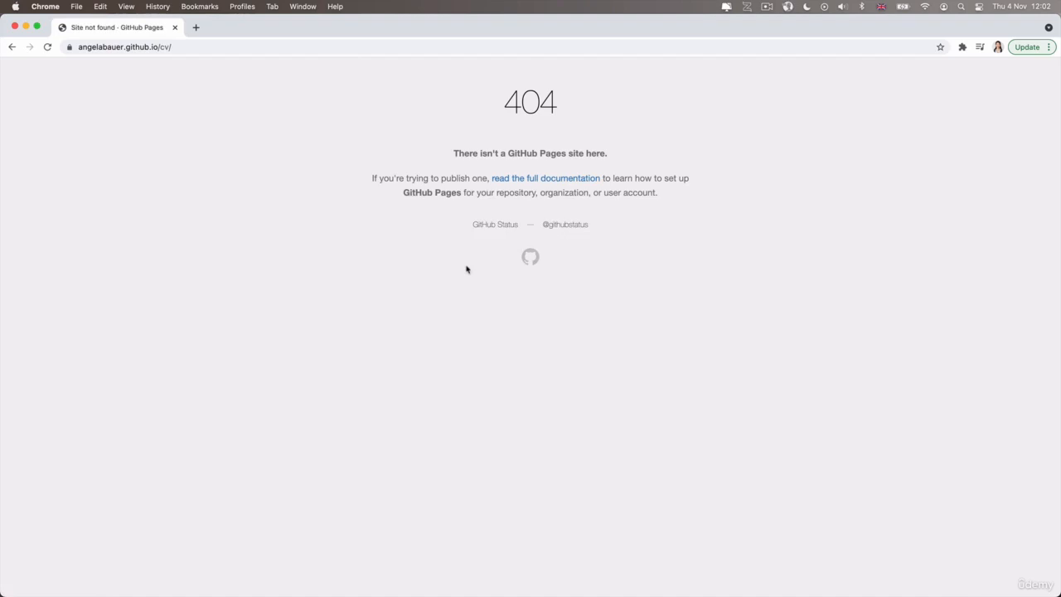
Return to the repository's GitHub Pages settings and open the published site in a separate browser tab.
key("super+[")
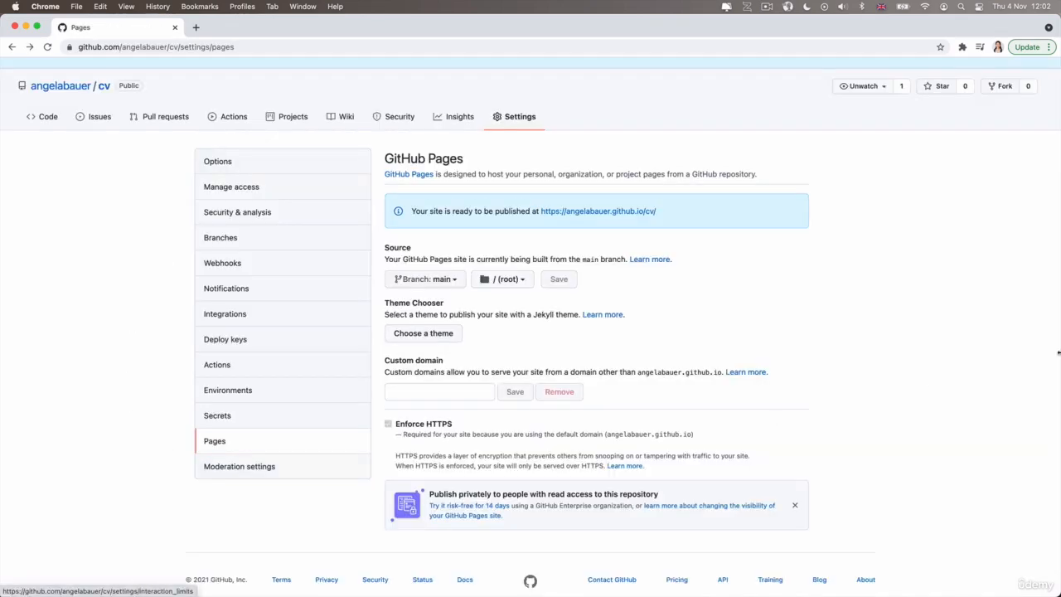
left_click(627, 213)
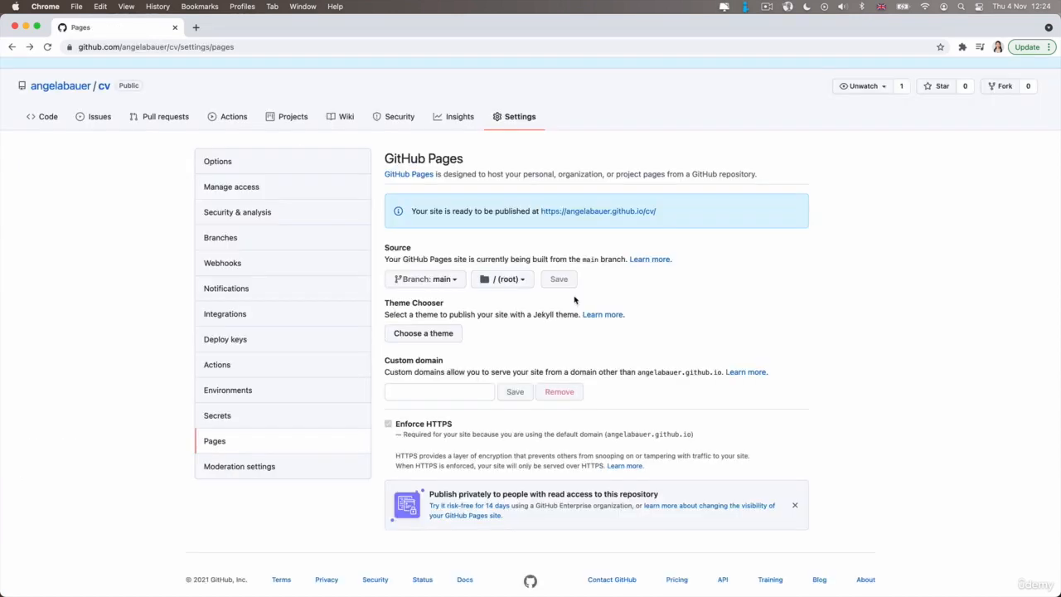
left_click(587, 210, "super")
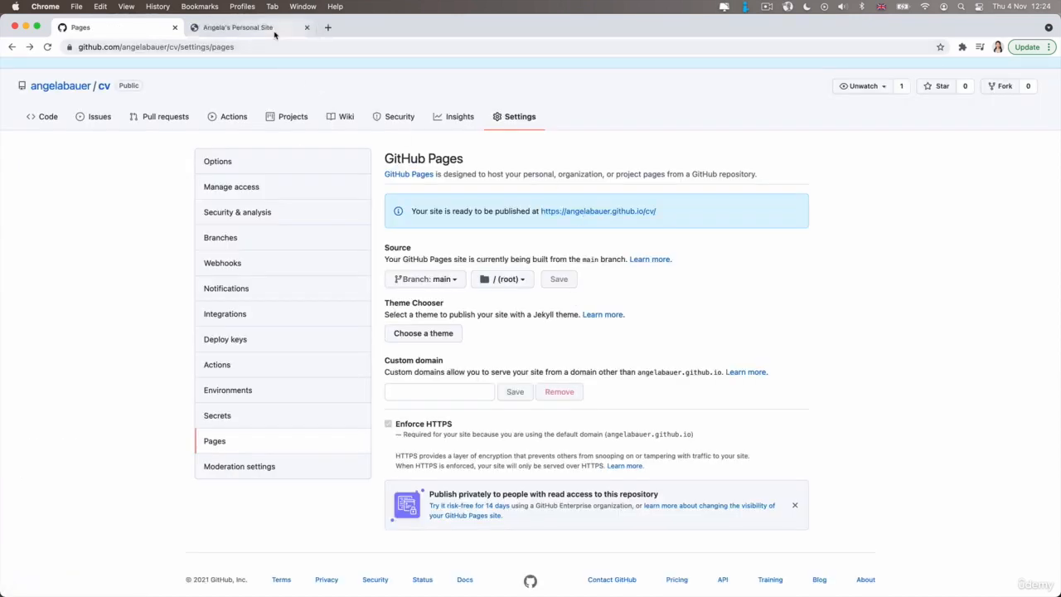
left_click(274, 33)
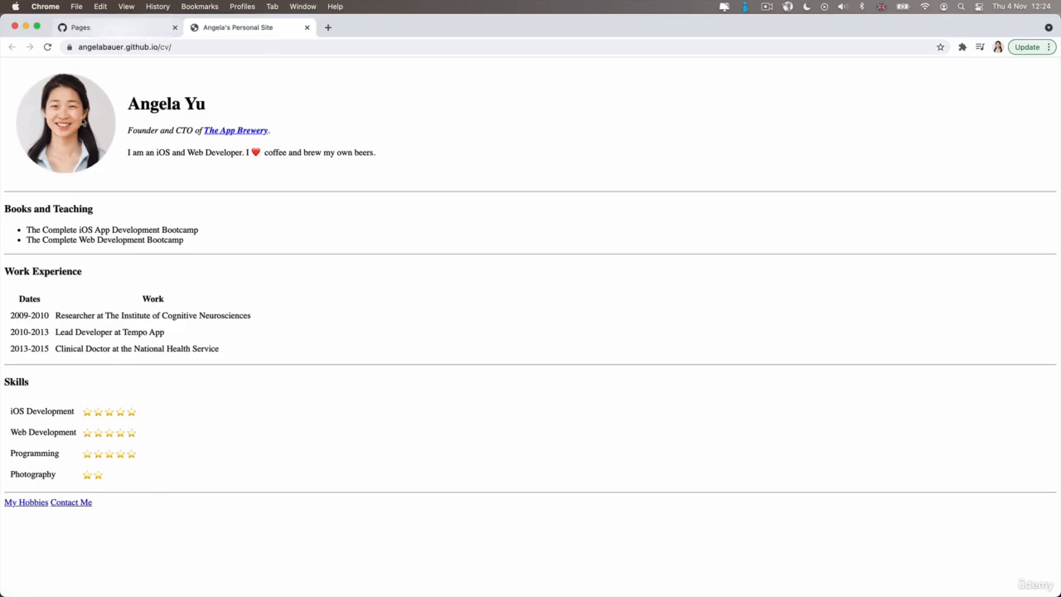
Examine the cv repository's file list and the code of index.html, and compare them with the live site.
left_click(118, 33)
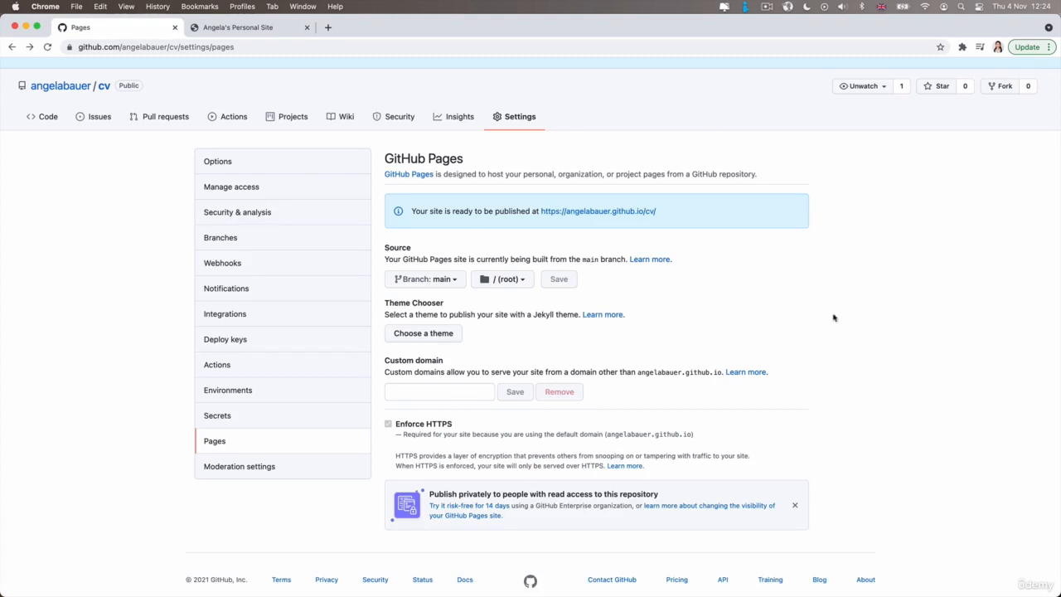
scroll(569, 106, "up", 2)
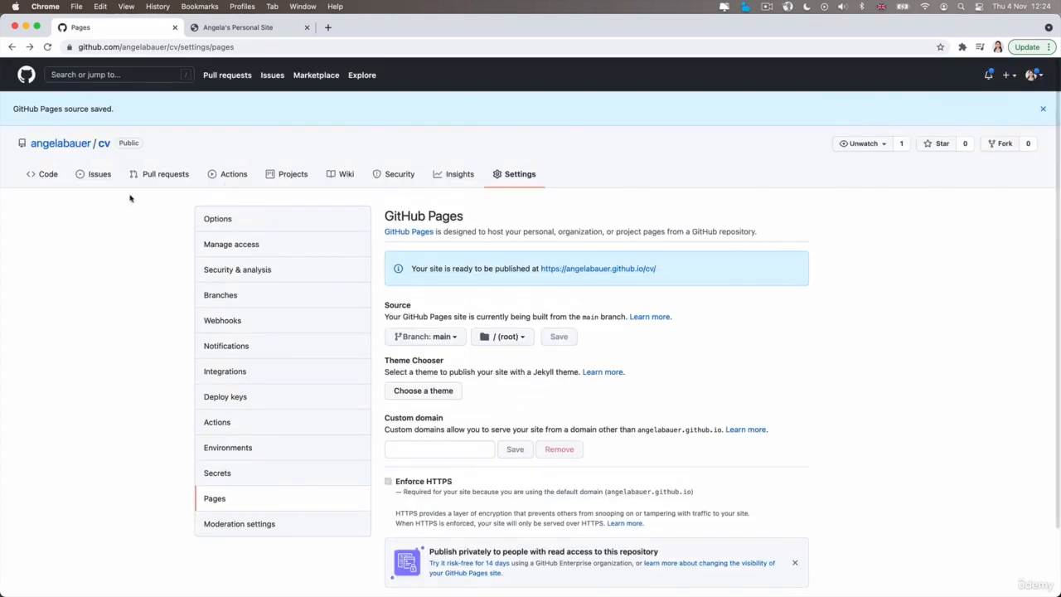
left_click(36, 177)
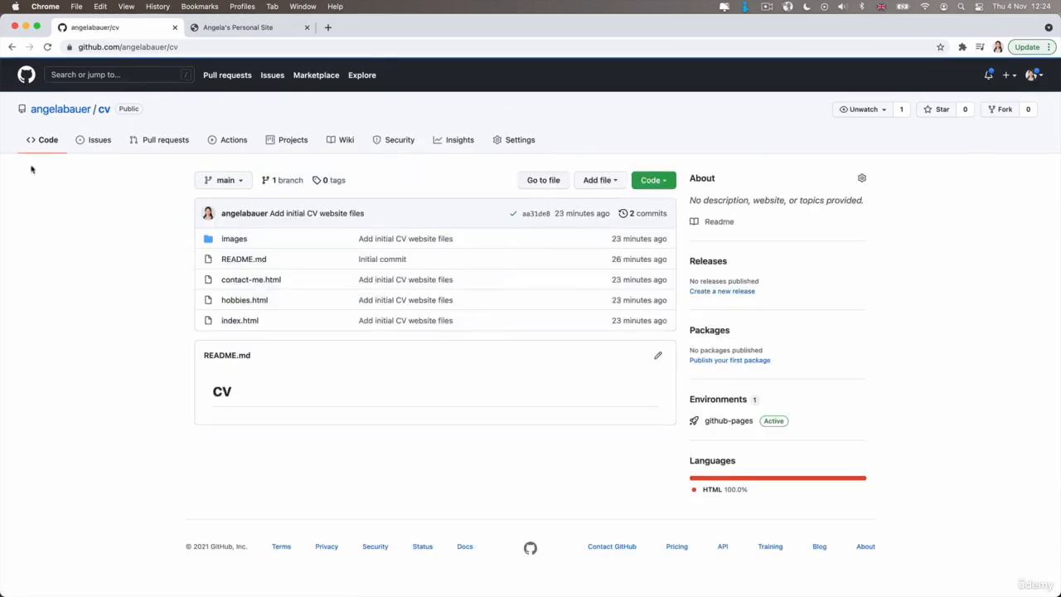
left_click(236, 321)
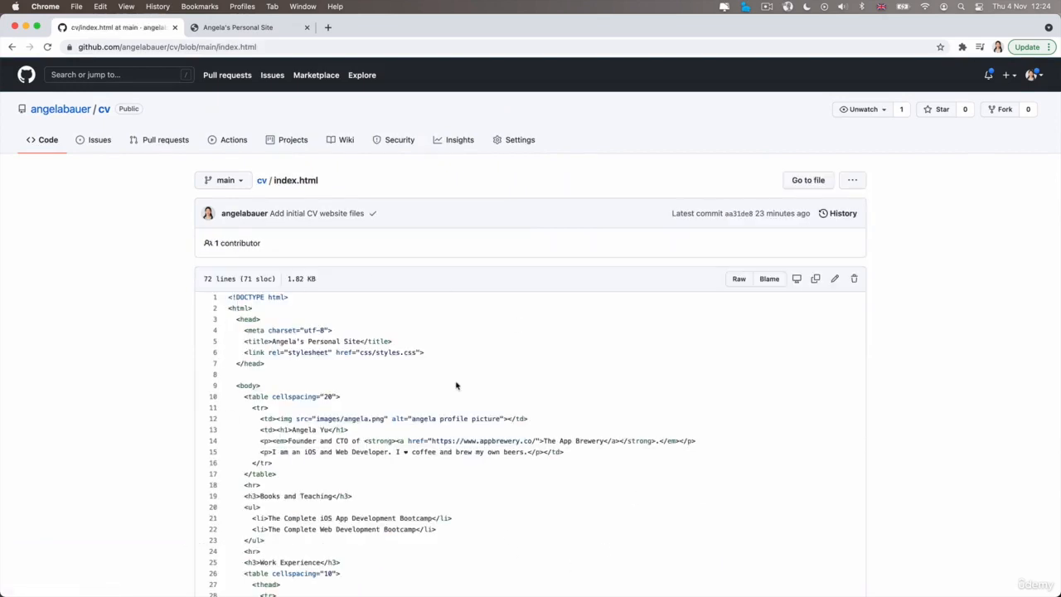
scroll(456, 385, "down", 1)
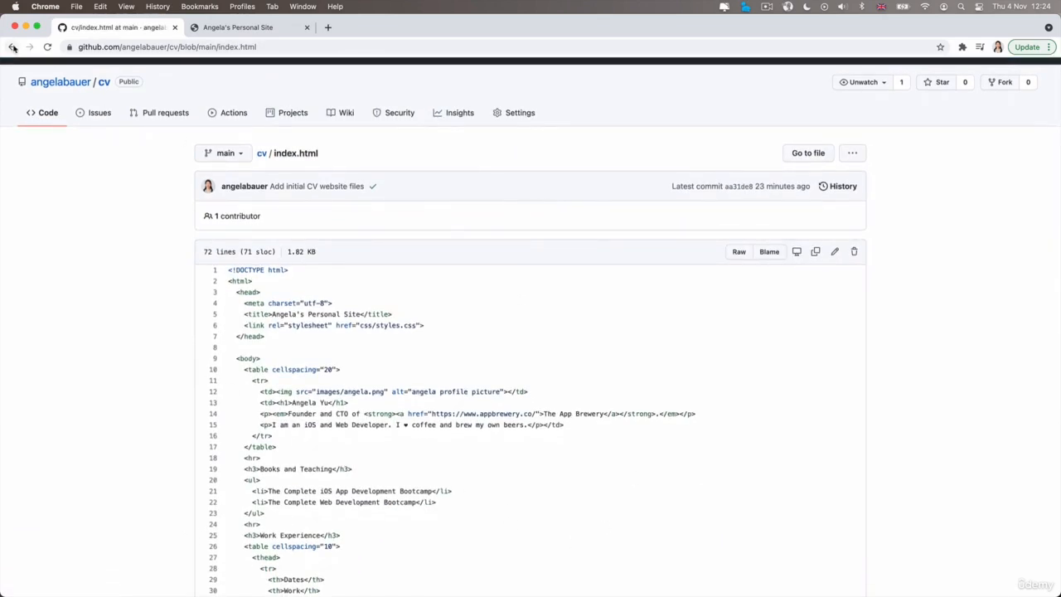
left_click(12, 47)
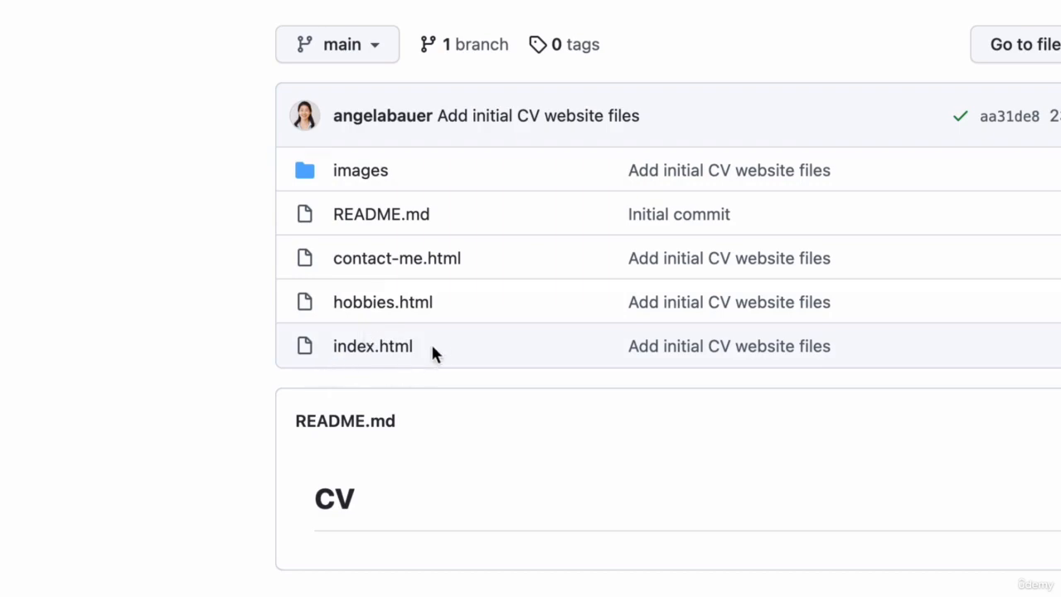
left_click(258, 29)
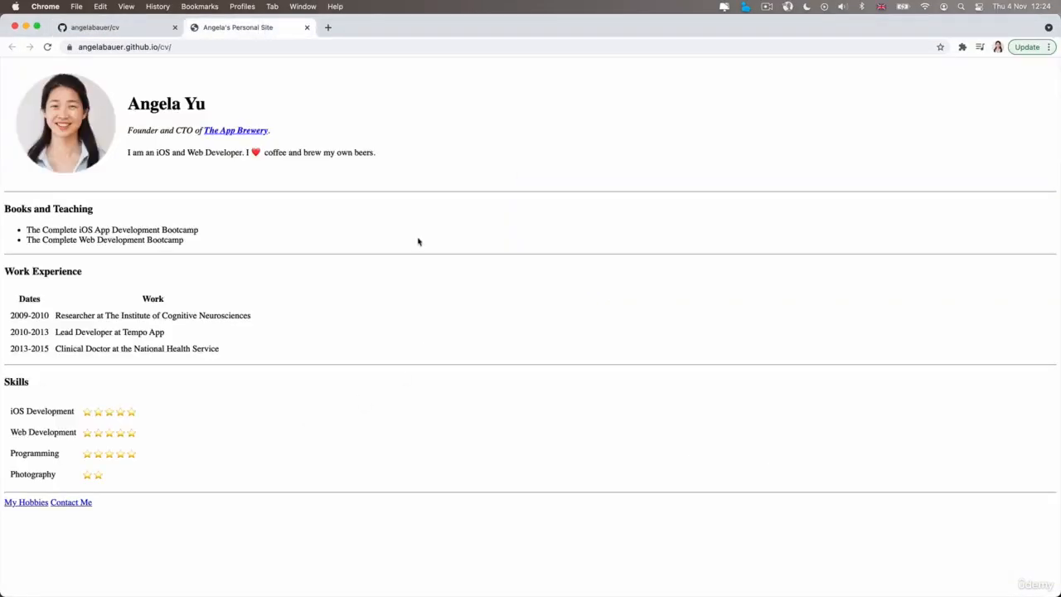
left_click(116, 33)
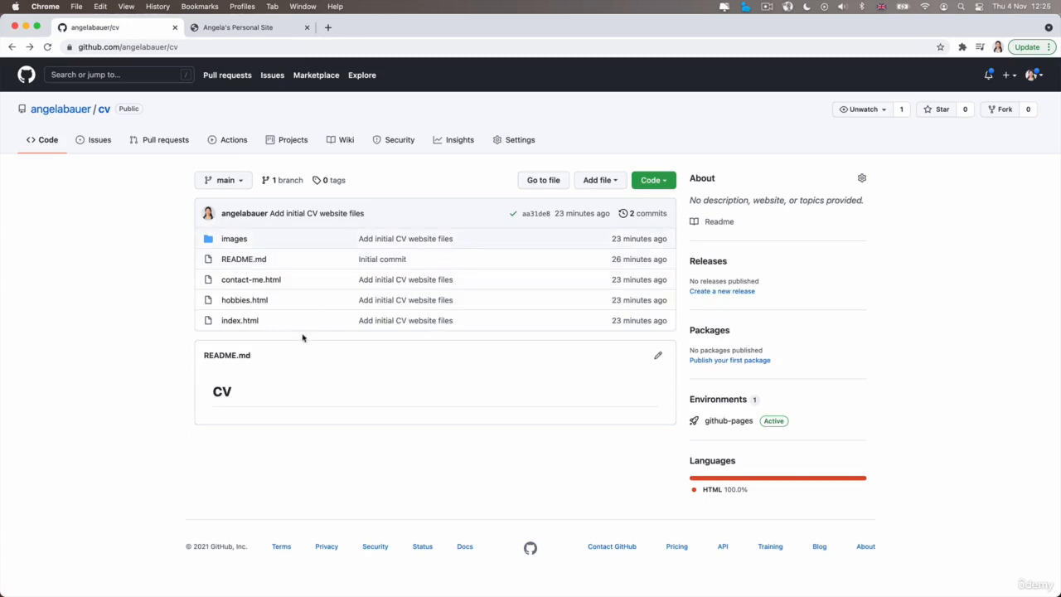
Try deleting the <!DOCTYPE html> line while editing index.html on GitHub, and undo the deletion.
left_click(249, 319)
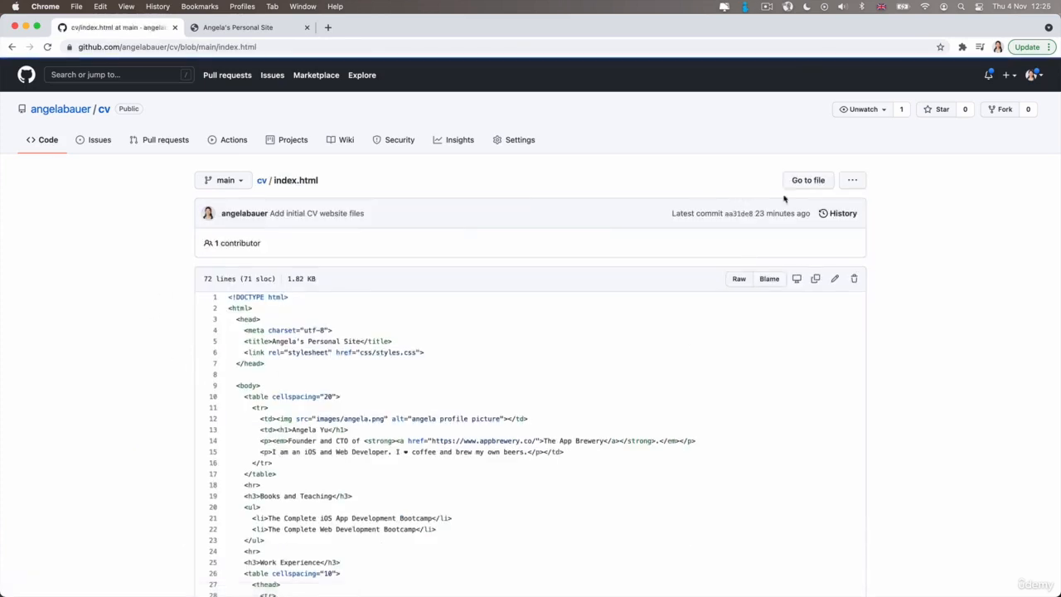
left_click(834, 280)
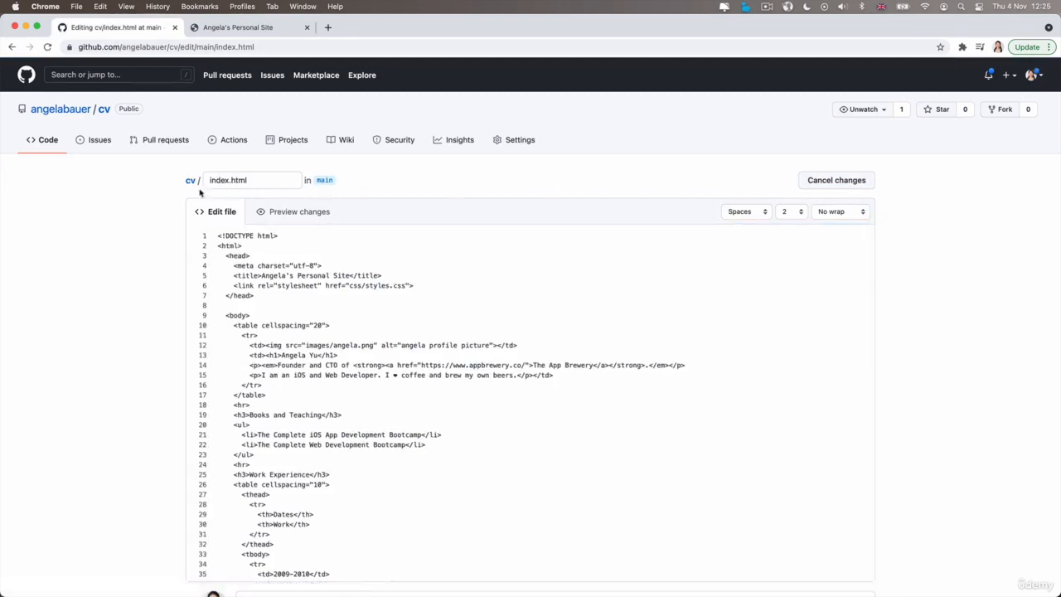
scroll(127, 376, "down", 5)
left_click_drag(295, 236, 218, 233)
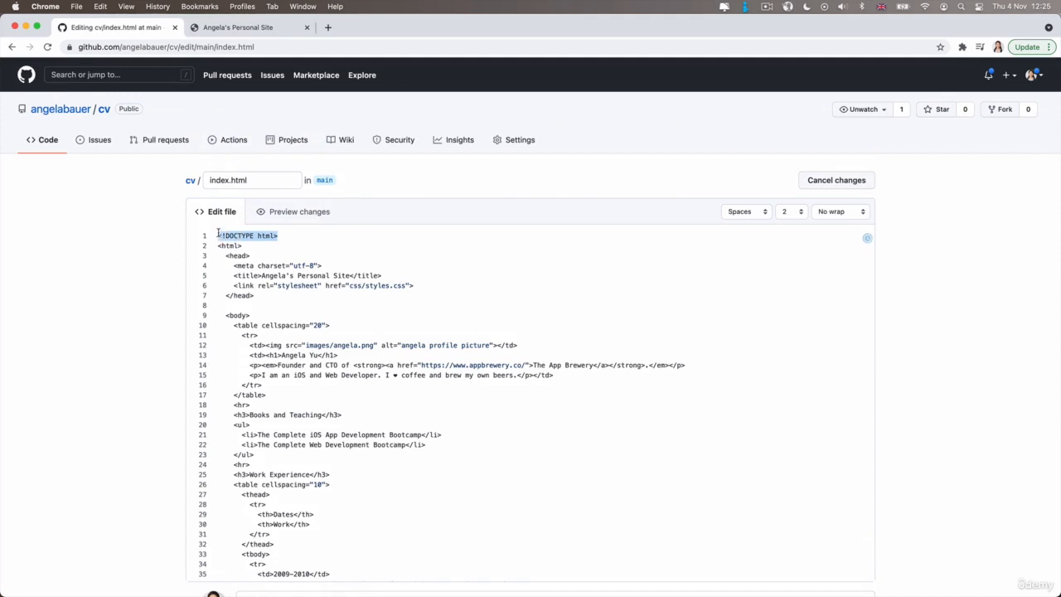
left_click(253, 28)
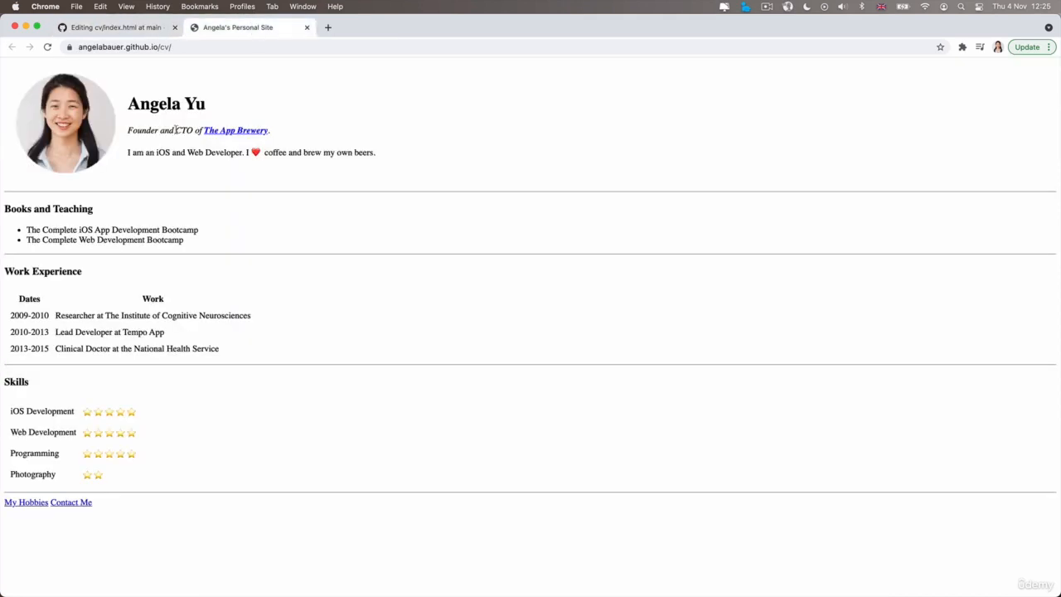
left_click(162, 33)
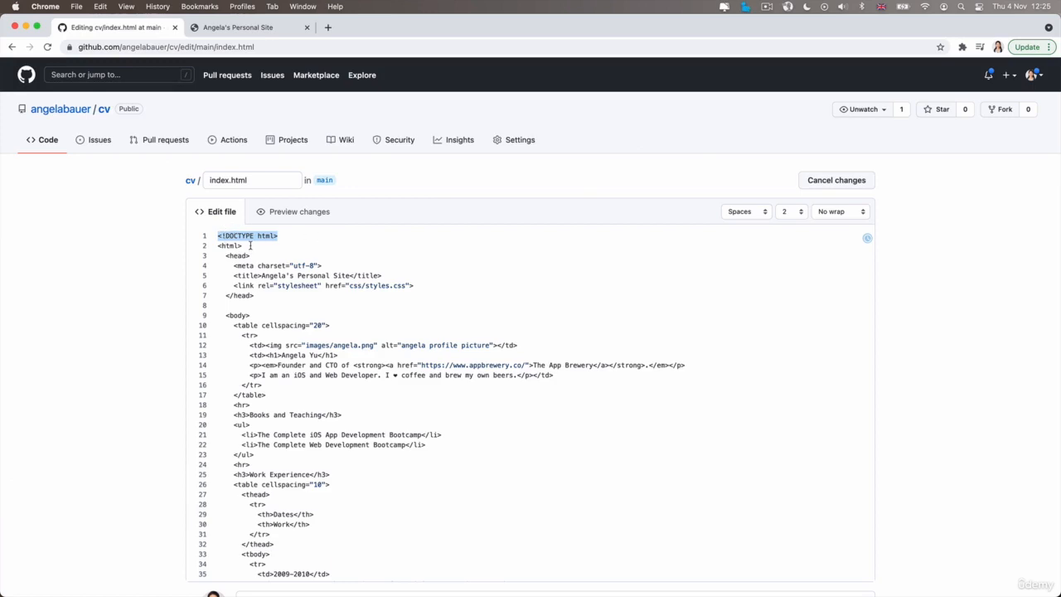
key("BackSpace")
key("super+z")
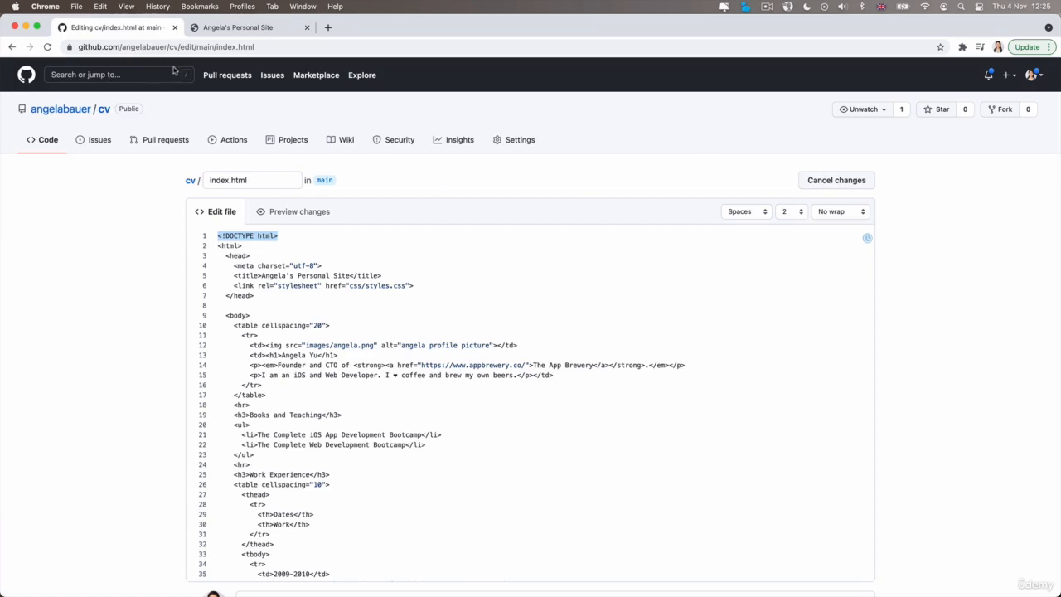
Leave the index.html editor for the repository's file list and compare it with the published site.
left_click(220, 29)
left_click(124, 28)
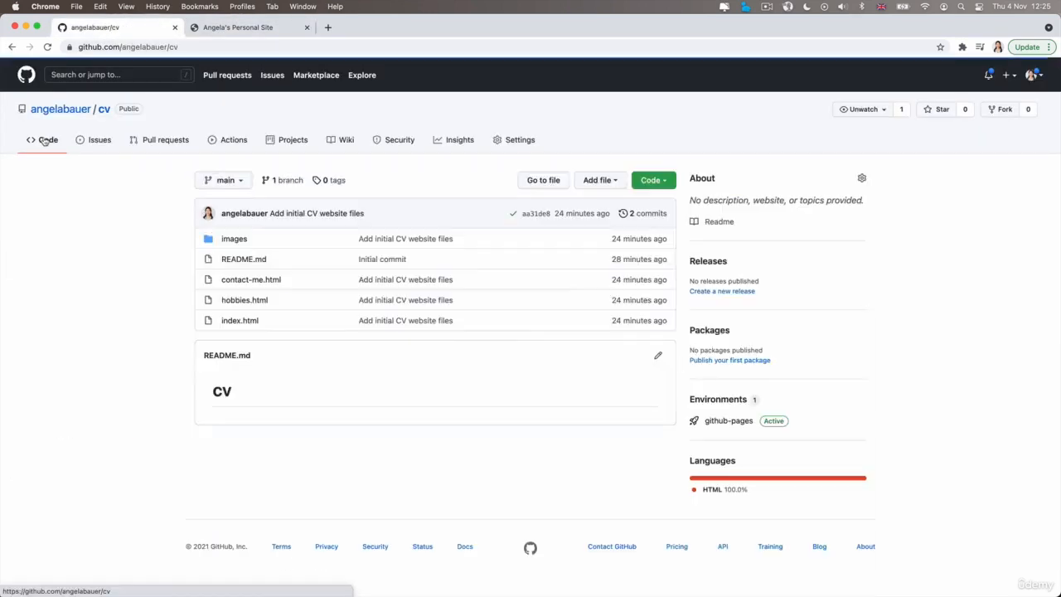
left_click(235, 29)
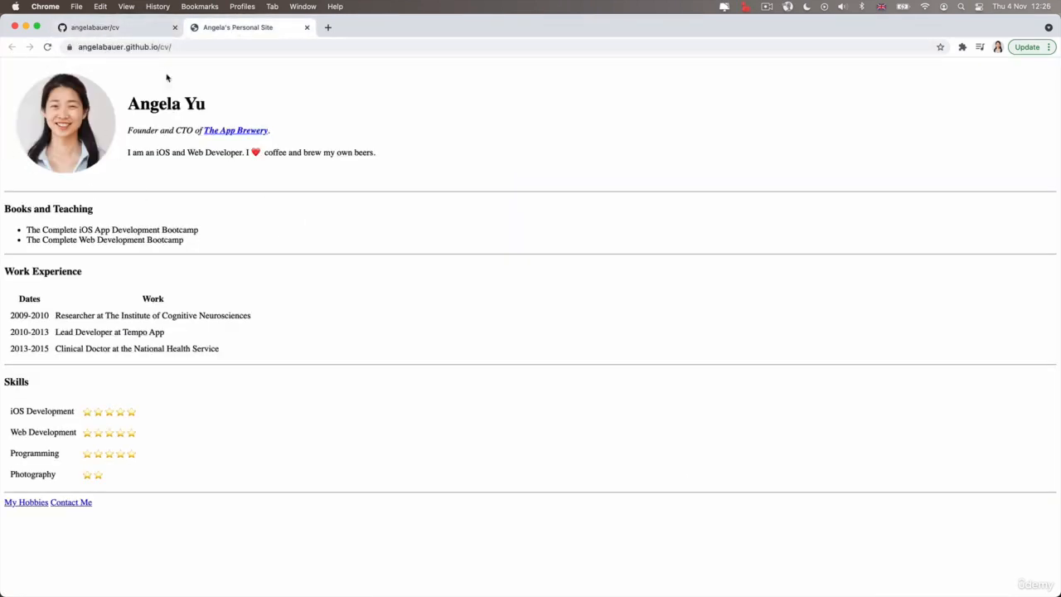
left_click(94, 32)
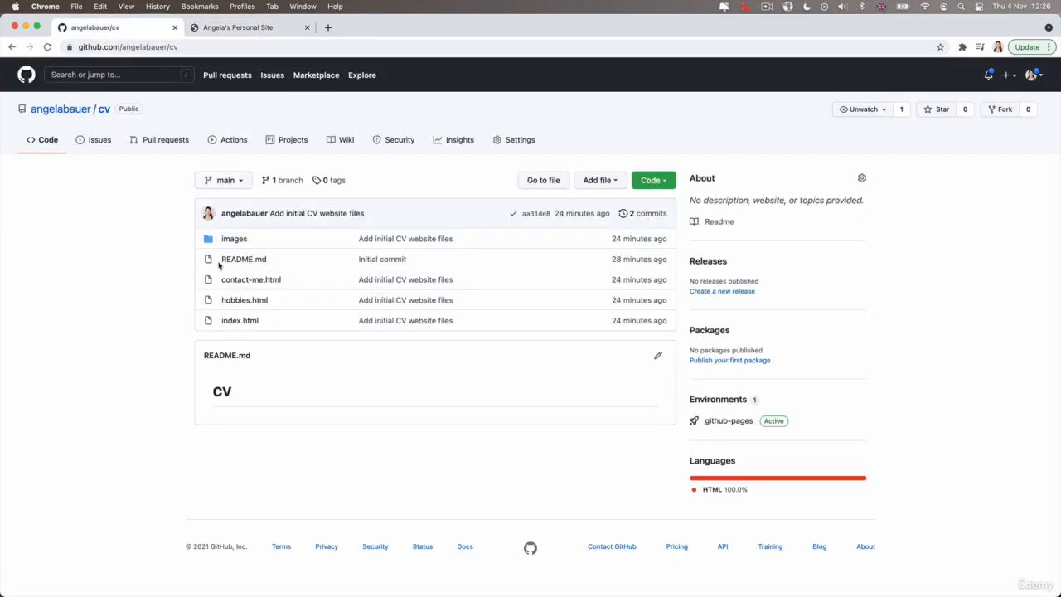
Examine the folder and file name in the profile image's src path in index.html, and open the repository's images folder.
left_click(246, 320)
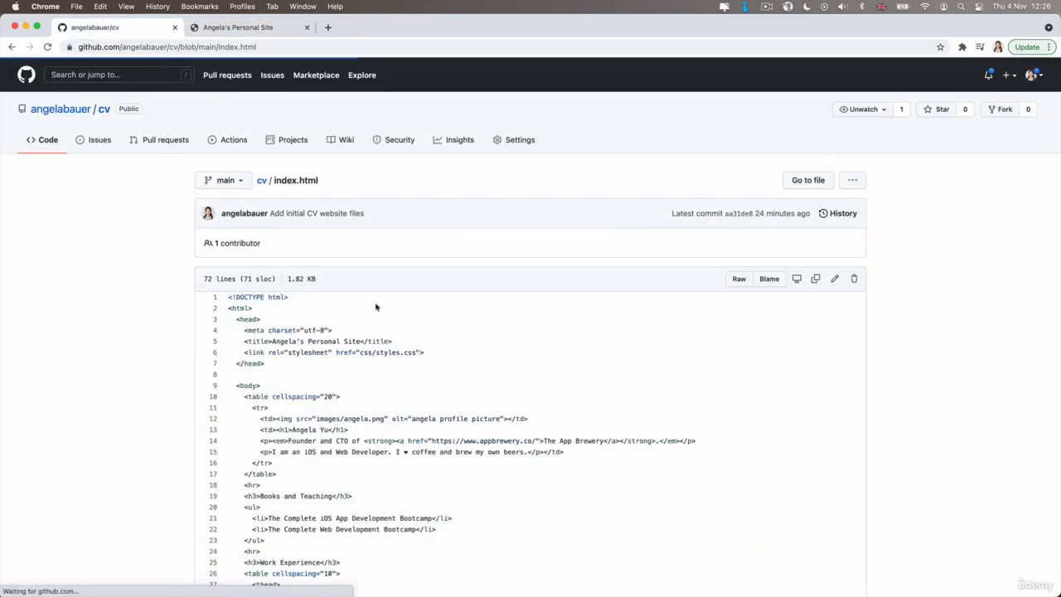
scroll(540, 409, "down", 5)
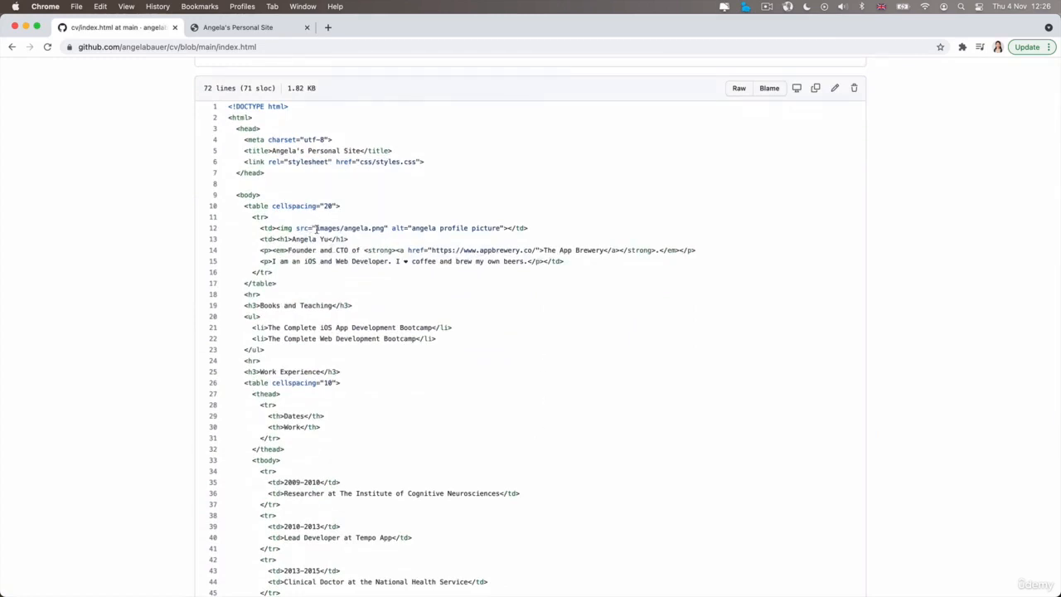
left_click_drag(296, 228, 384, 228)
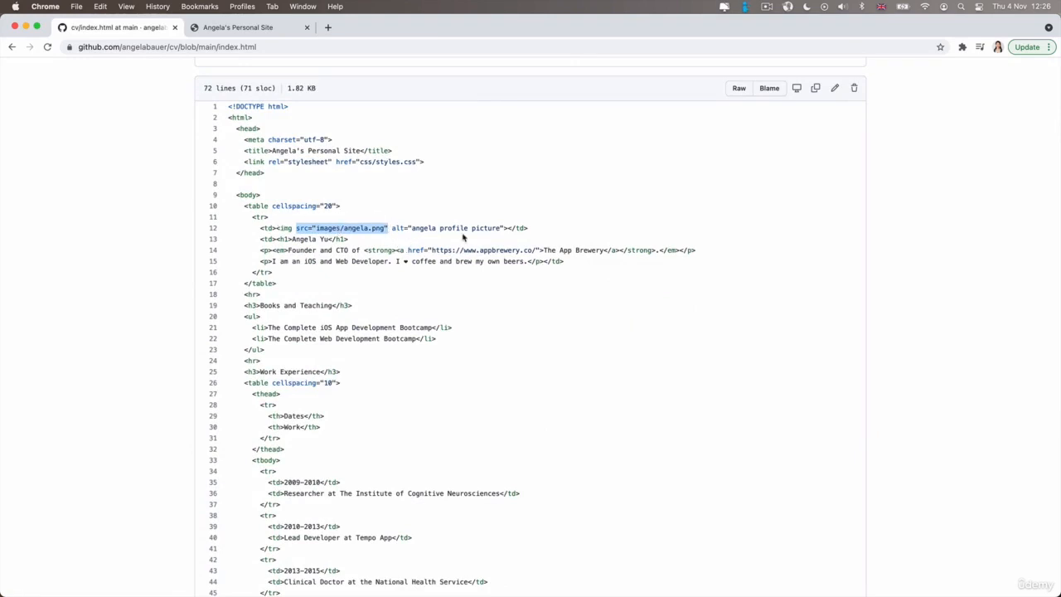
left_click(303, 253)
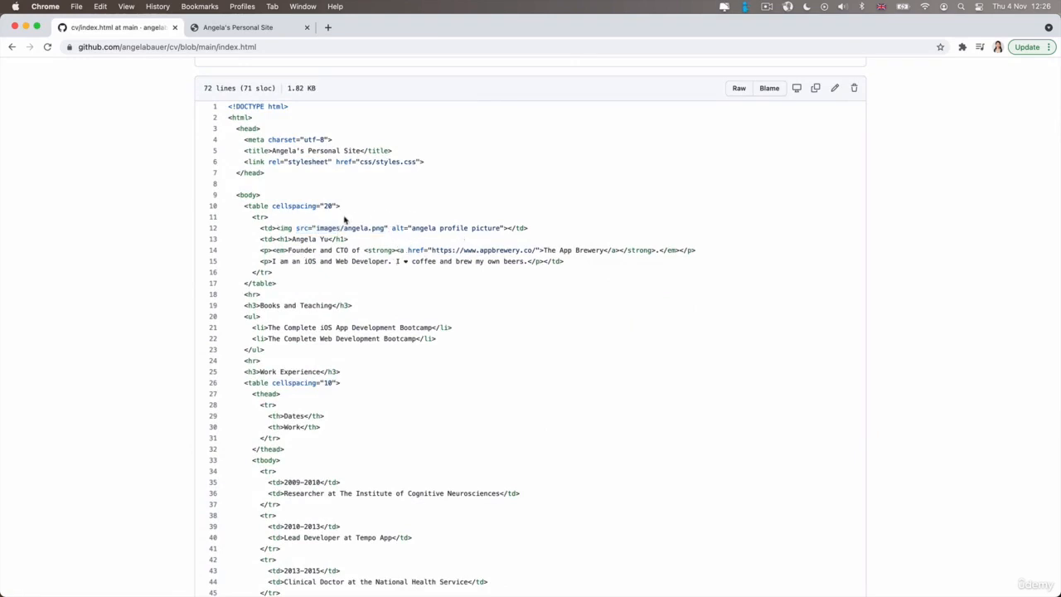
left_click_drag(316, 227, 382, 228)
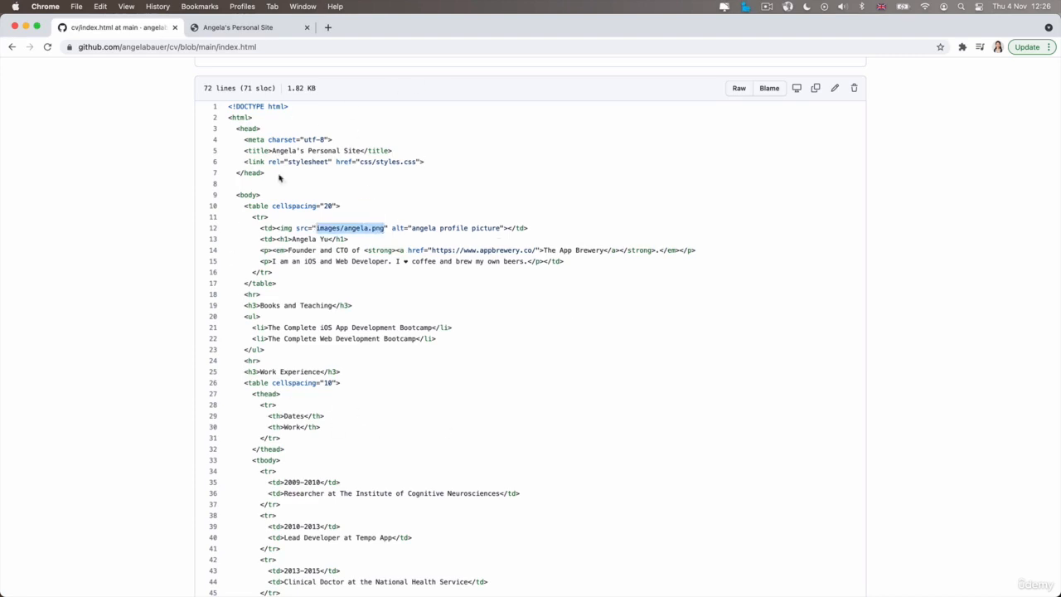
left_click(322, 230)
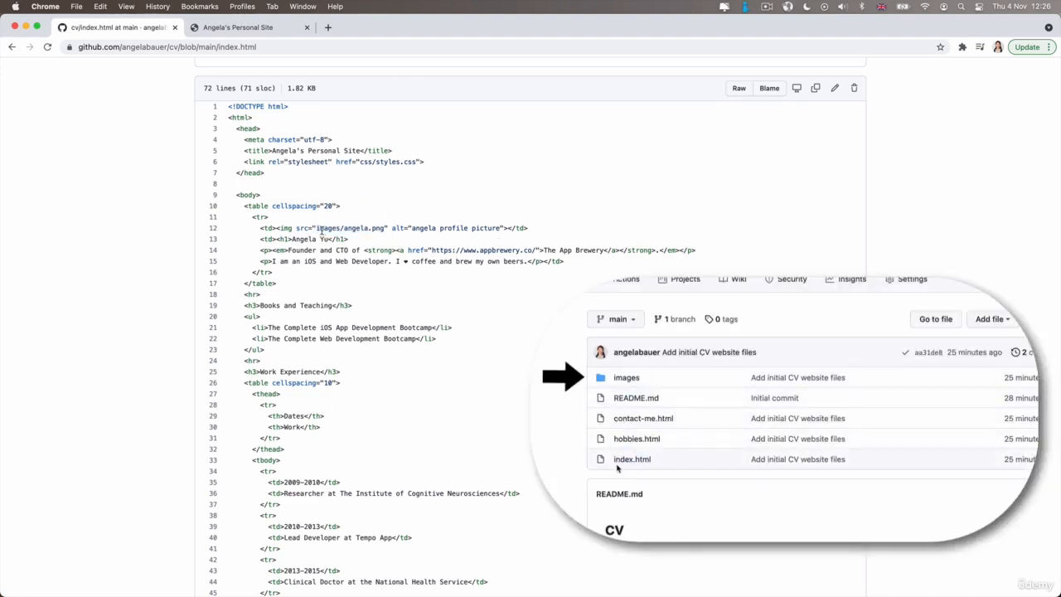
double_click(323, 229)
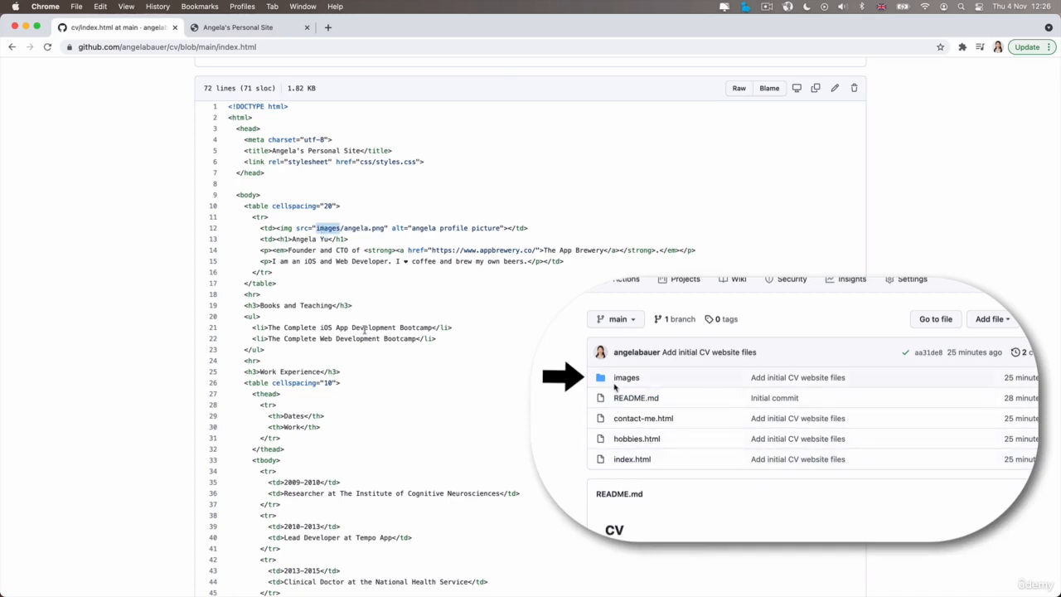
scroll(368, 262, "up", 5)
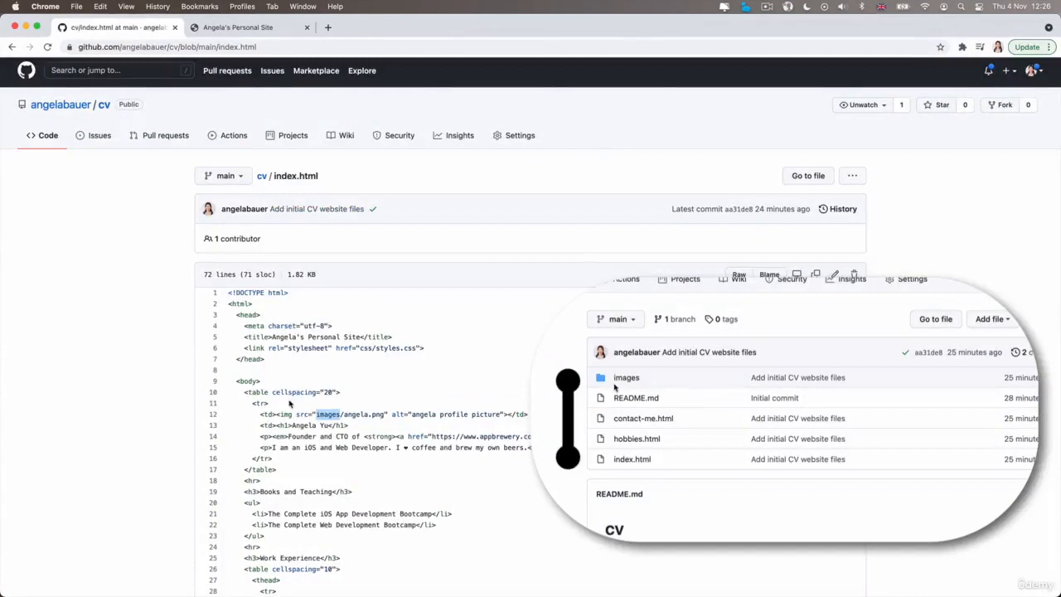
left_click_drag(343, 414, 383, 413)
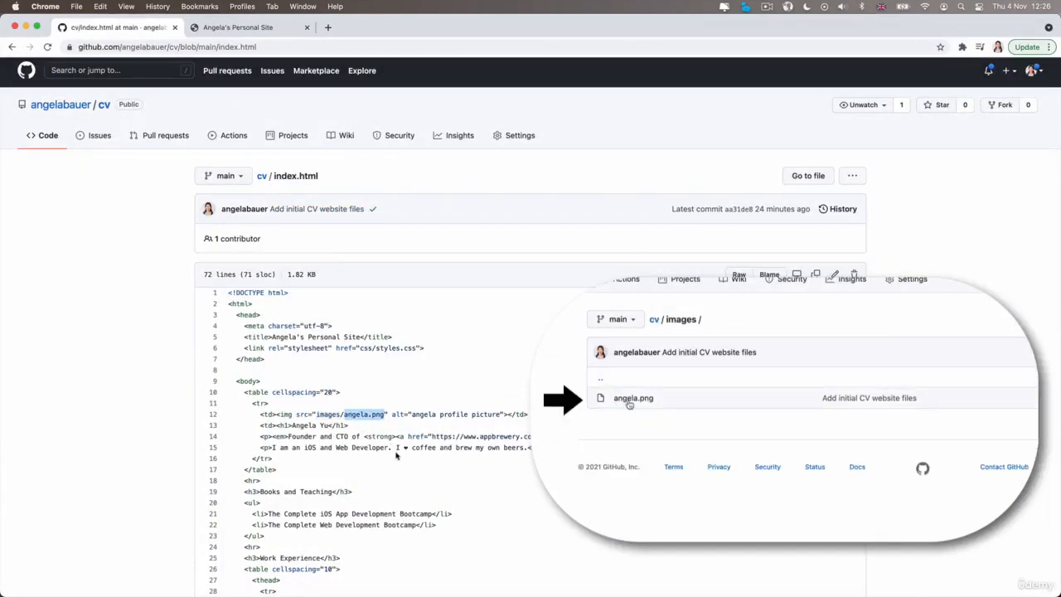
left_click(49, 143)
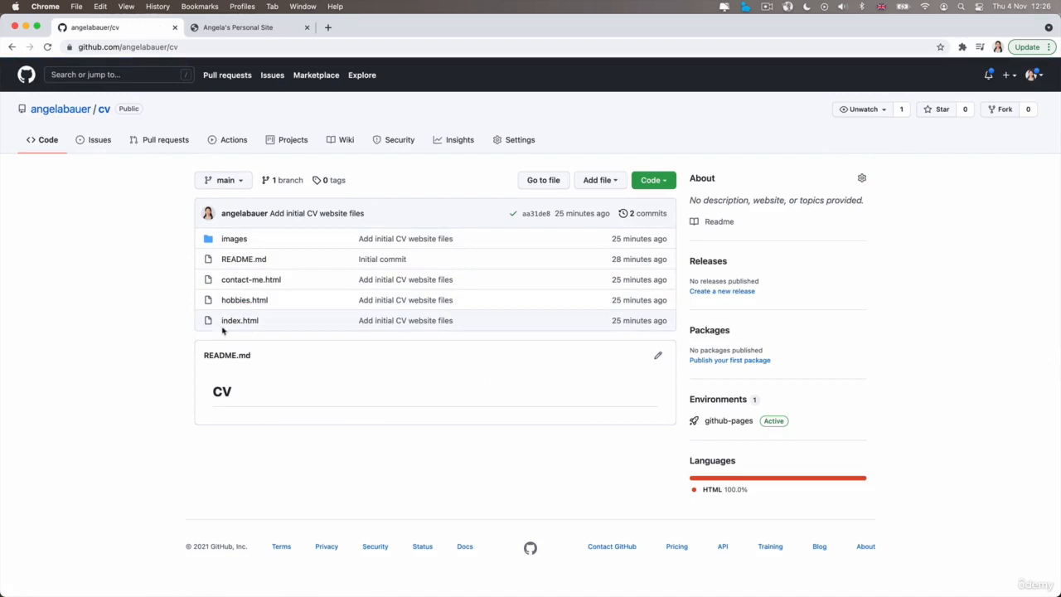
left_click(229, 247)
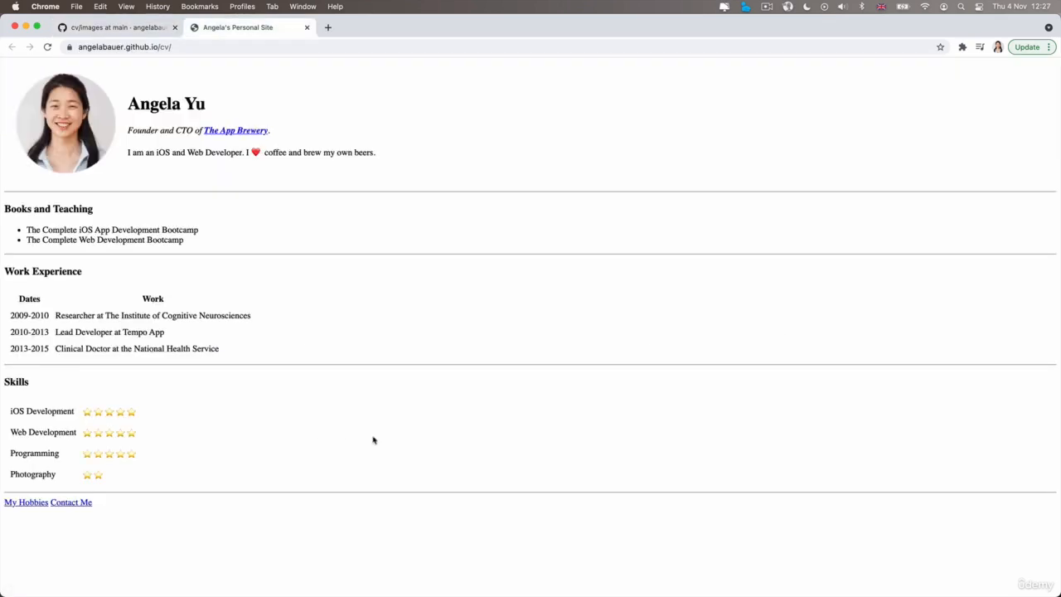
Check the My Hobbies and Contact Me pages through their links on the live site.
left_click(29, 508)
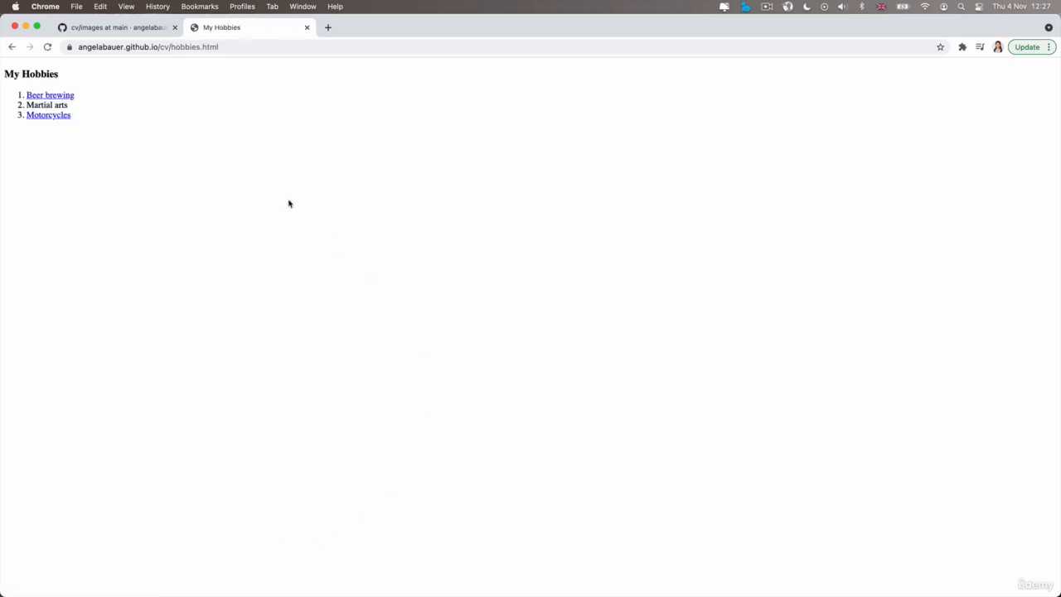
left_click(11, 47)
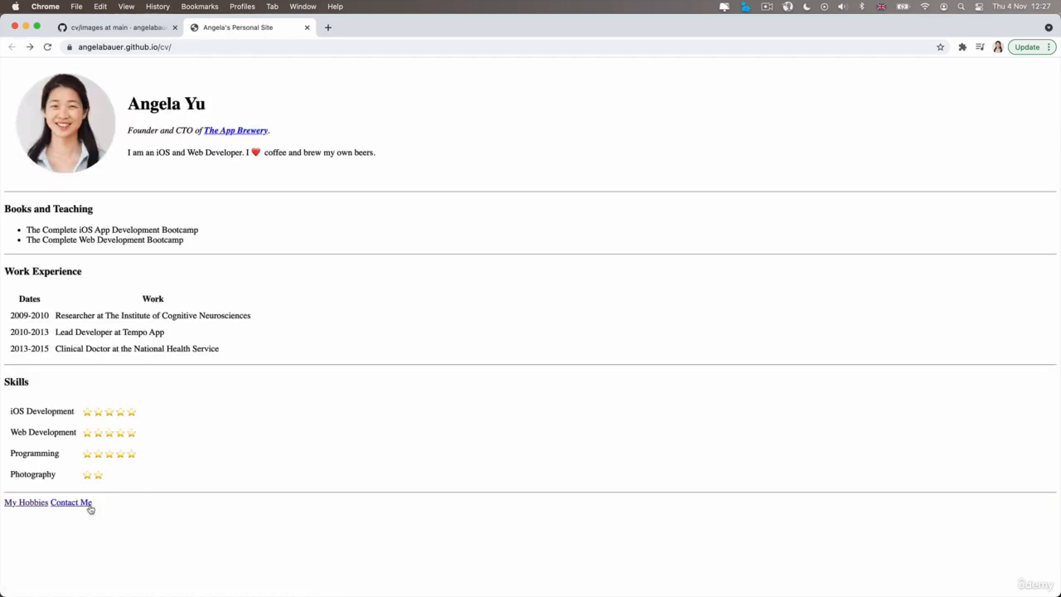
left_click(90, 506)
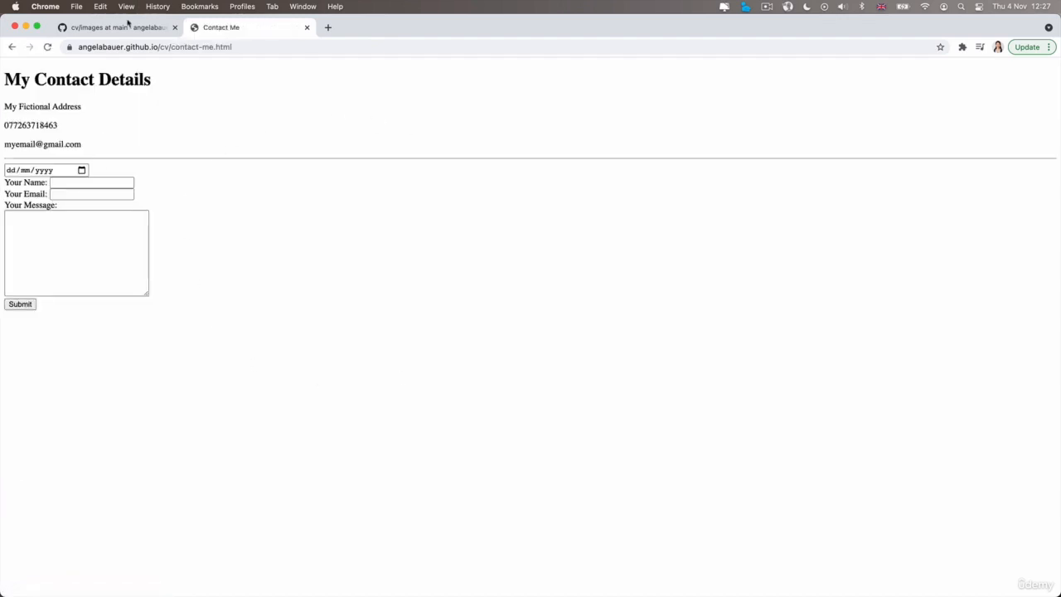
Switch to the GitHub repository, examine the My Hobbies link's href in index.html, and return to the file list to compare file names.
left_click(128, 26)
left_click(226, 323)
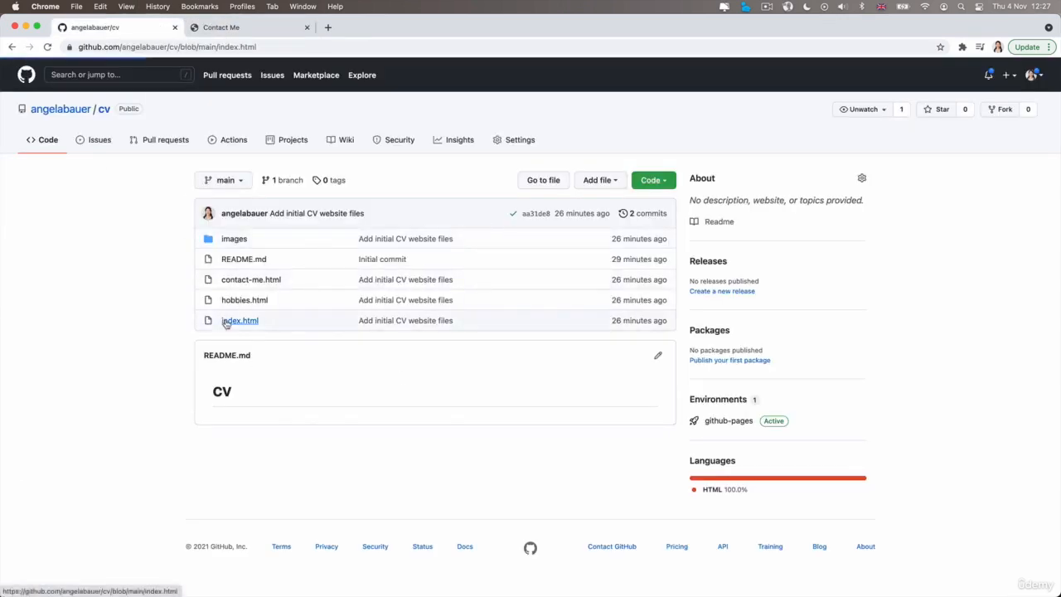
scroll(585, 489, "down", 15)
double_click(289, 470)
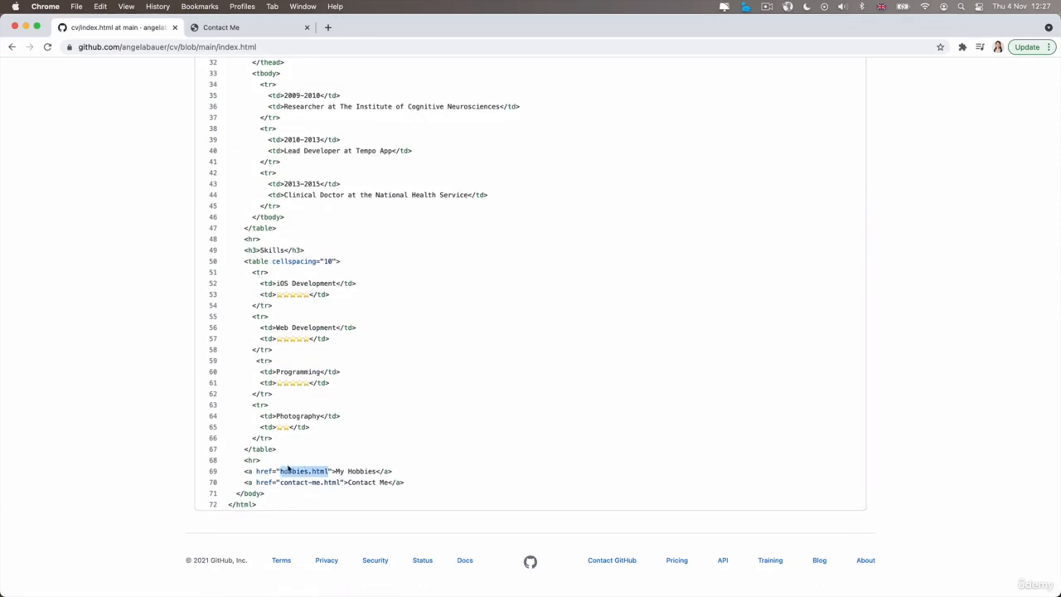
left_click(281, 470)
left_click_drag(281, 470, 328, 470)
scroll(357, 351, "up", 10)
left_click(60, 76)
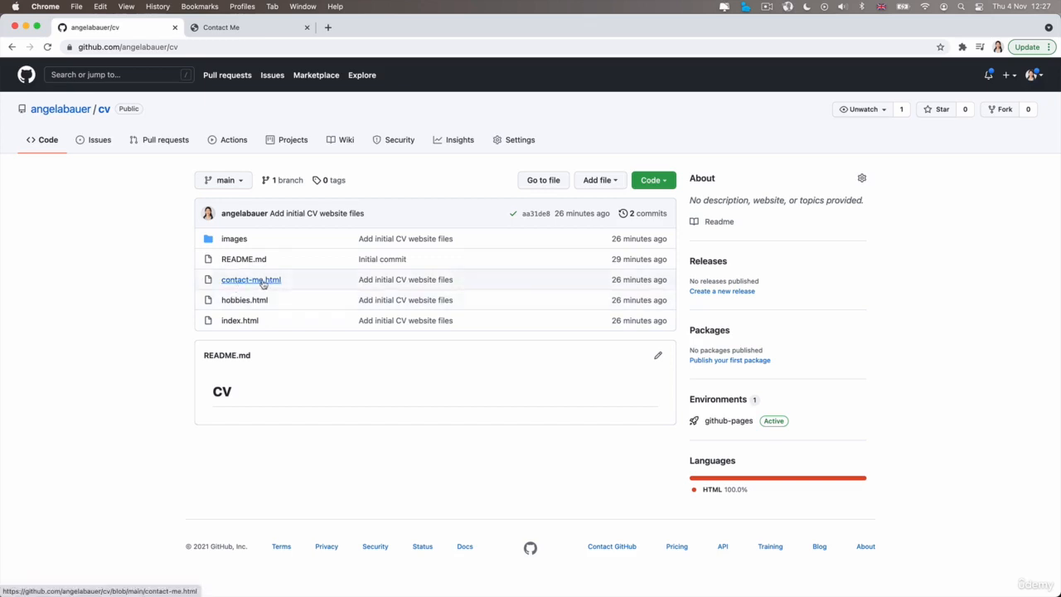
Reopen index.html to examine the hobbies.html and contact-me.html link targets together, and go back to the repository's file list.
left_click(240, 321)
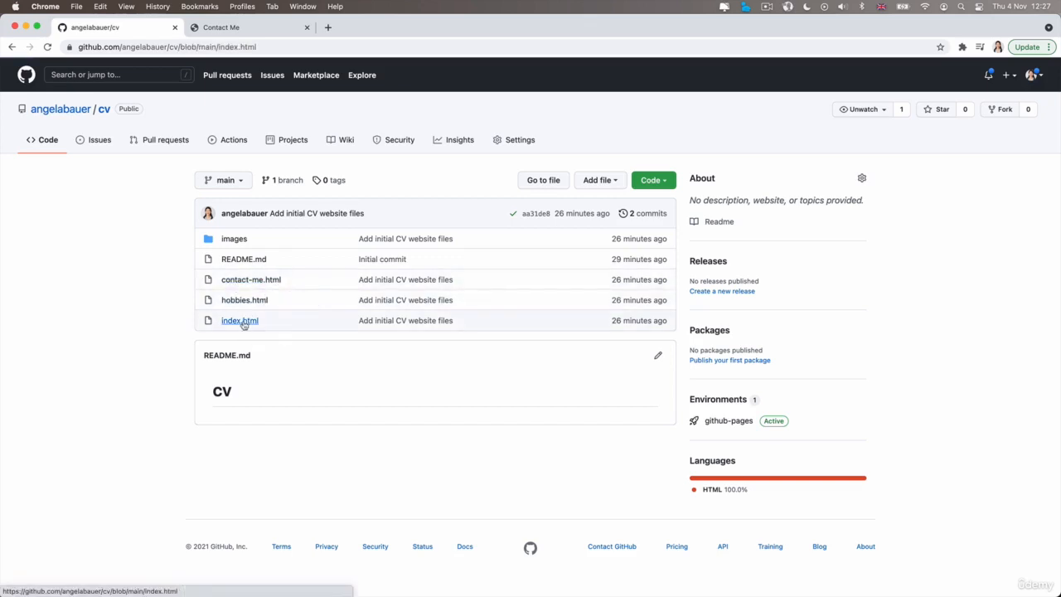
scroll(613, 452, "down", 10)
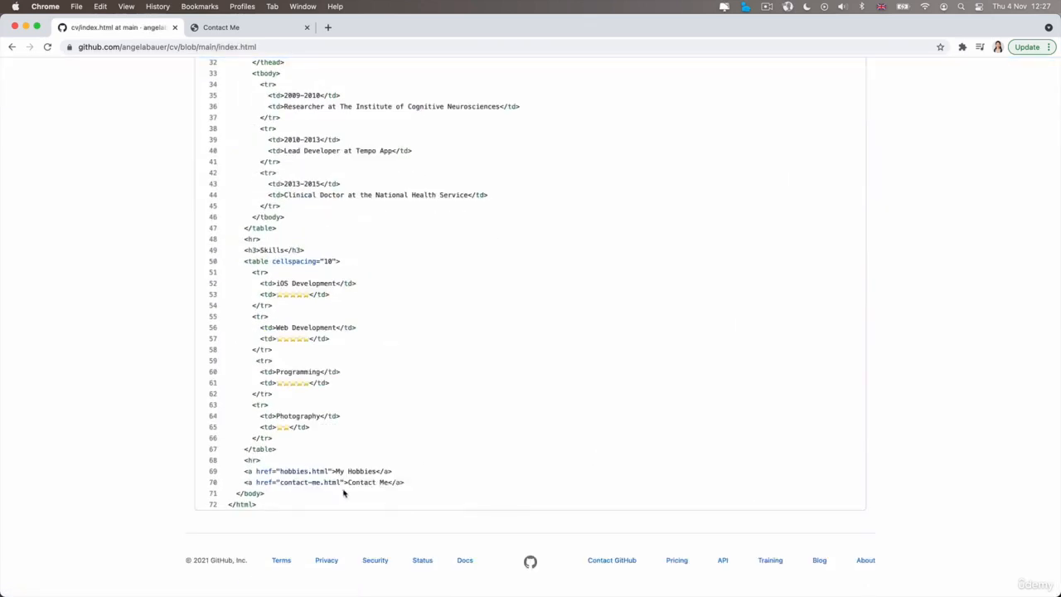
left_click_drag(340, 483, 279, 470)
left_click(285, 471)
left_click_drag(325, 471, 288, 470)
scroll(309, 498, "up", 15)
left_click(52, 108)
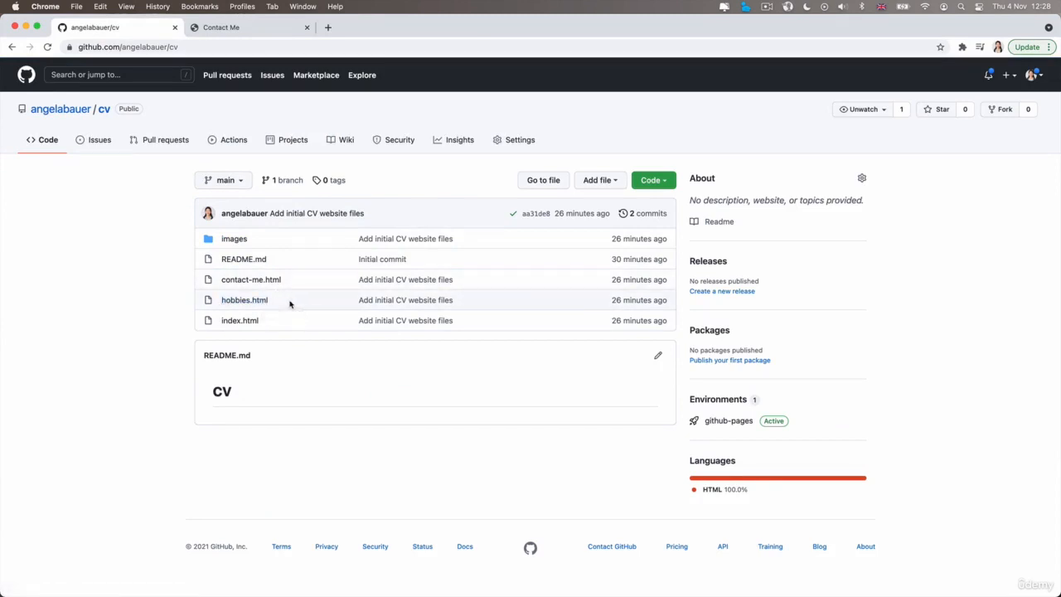
Review the index.html code and the page's GitHub URL, and return to the cv repository's main page.
left_click(244, 321)
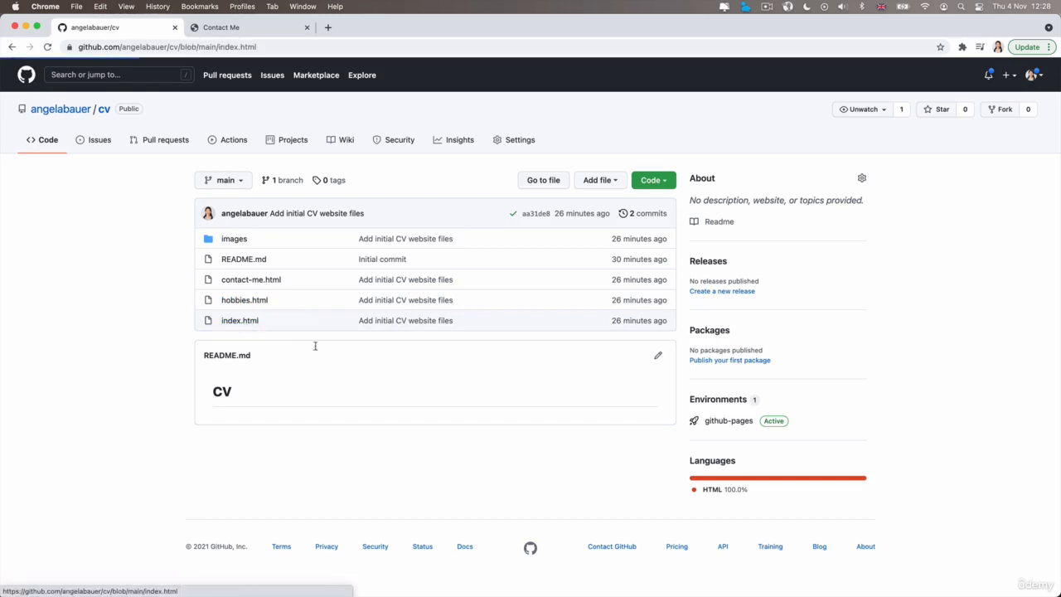
scroll(346, 430, "down", 15)
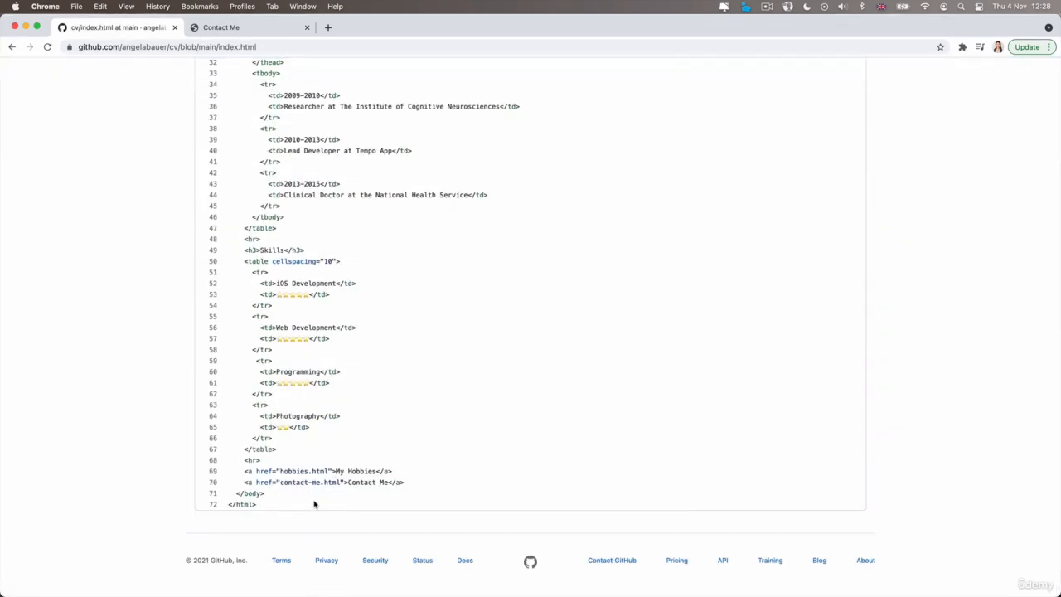
left_click_drag(312, 502, 215, 241)
scroll(362, 355, "up", 15)
left_click_drag(327, 45, 99, 38)
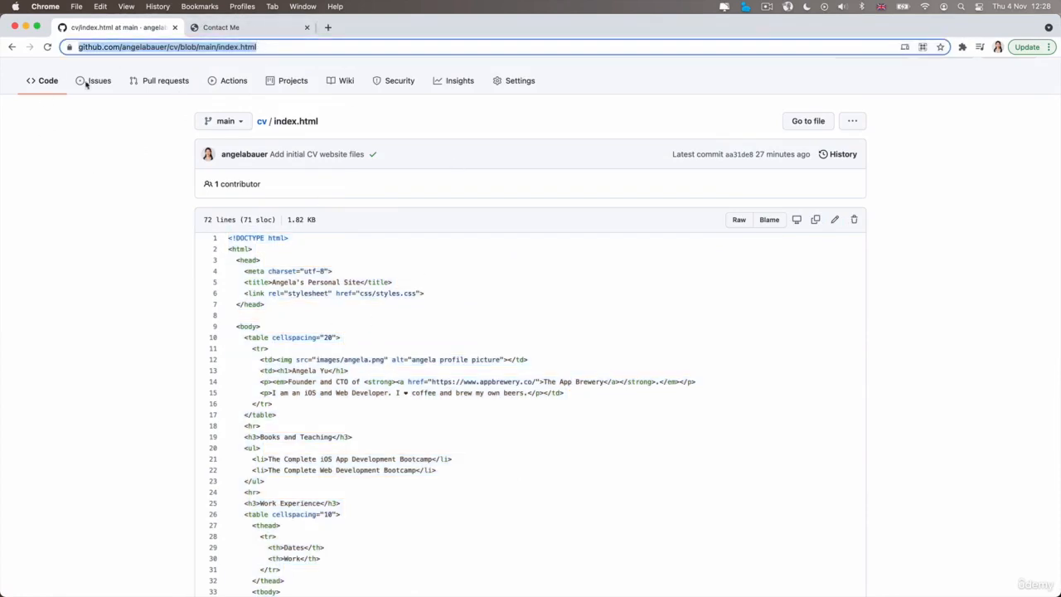
left_click(129, 279)
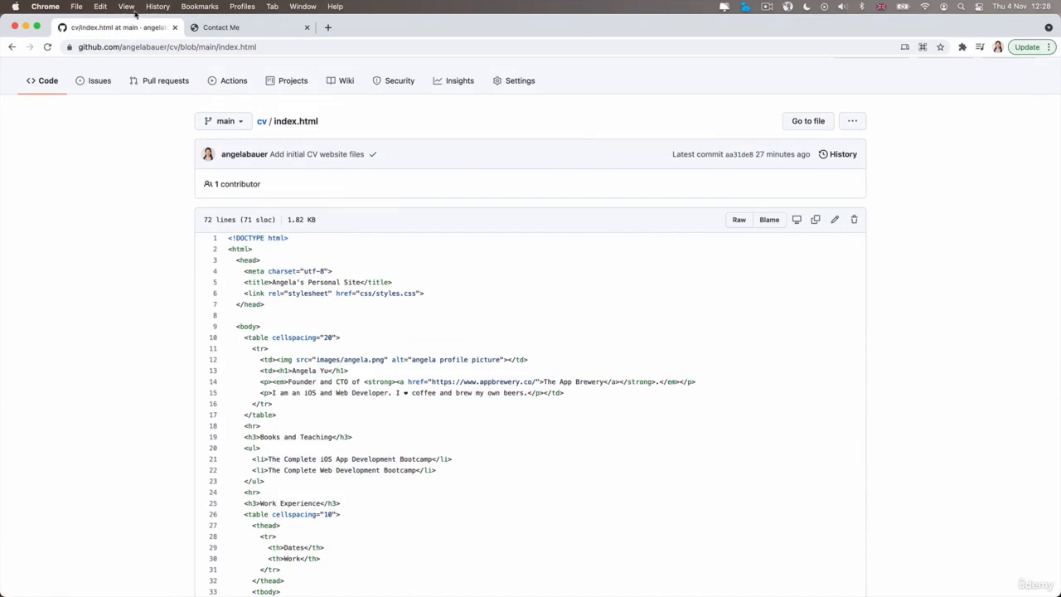
left_click(40, 80)
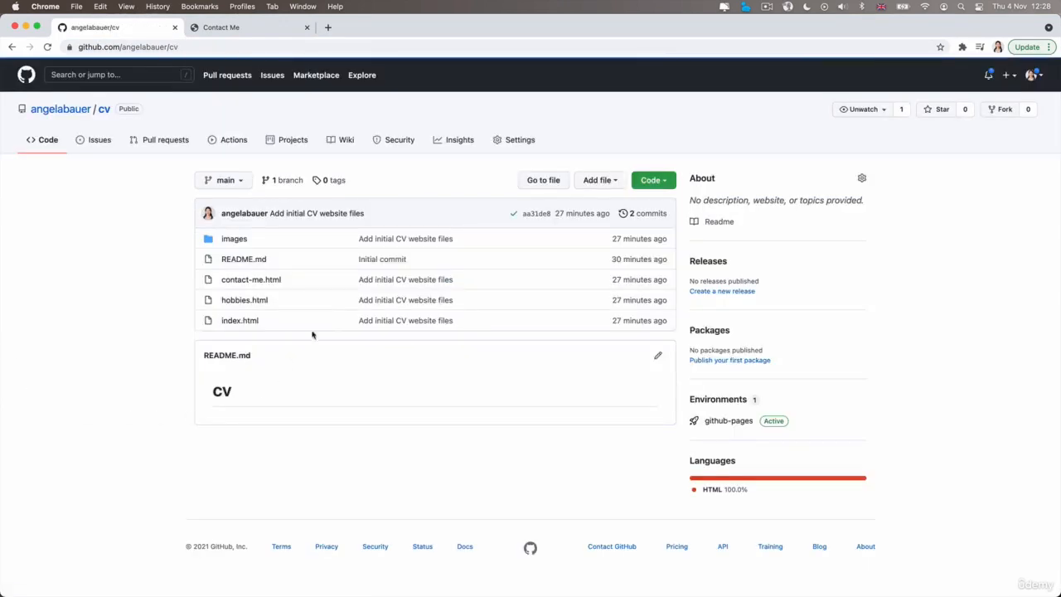